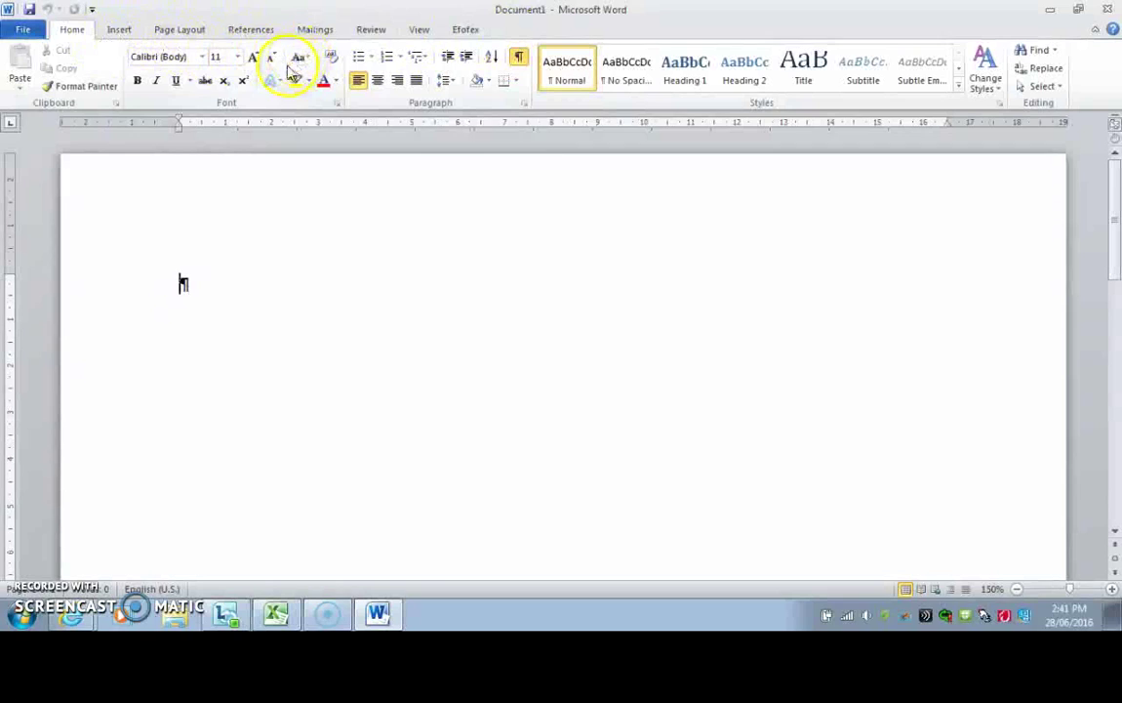
Open the document's citation Source Manager and move its window toward the middle of the page.
{"action": "left_click", "coordinate": [263, 32]}
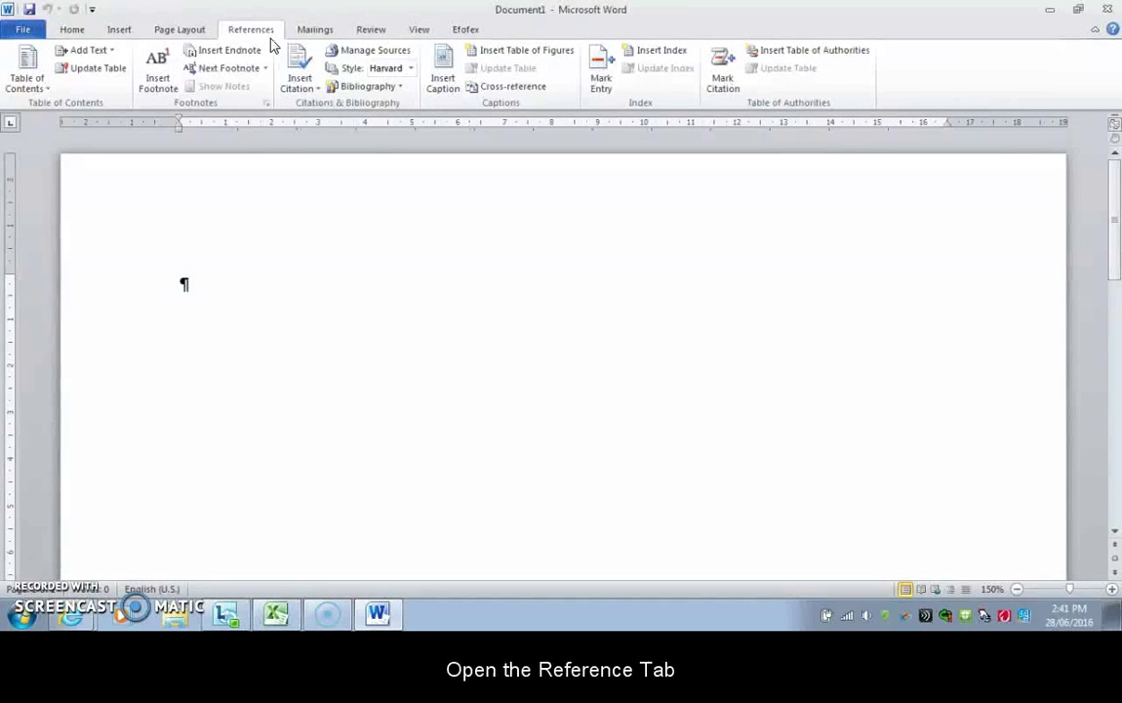
{"action": "left_click", "coordinate": [376, 53]}
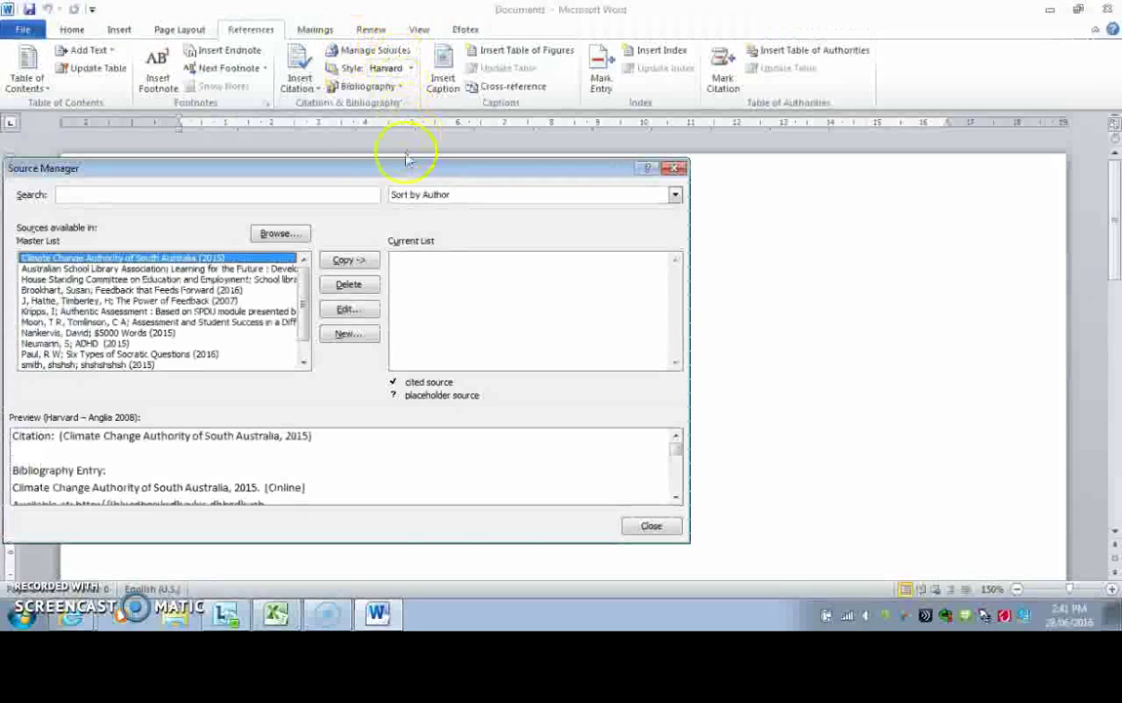
{"action": "left_click_drag", "start_coordinate": [427, 171], "coordinate": [627, 157]}
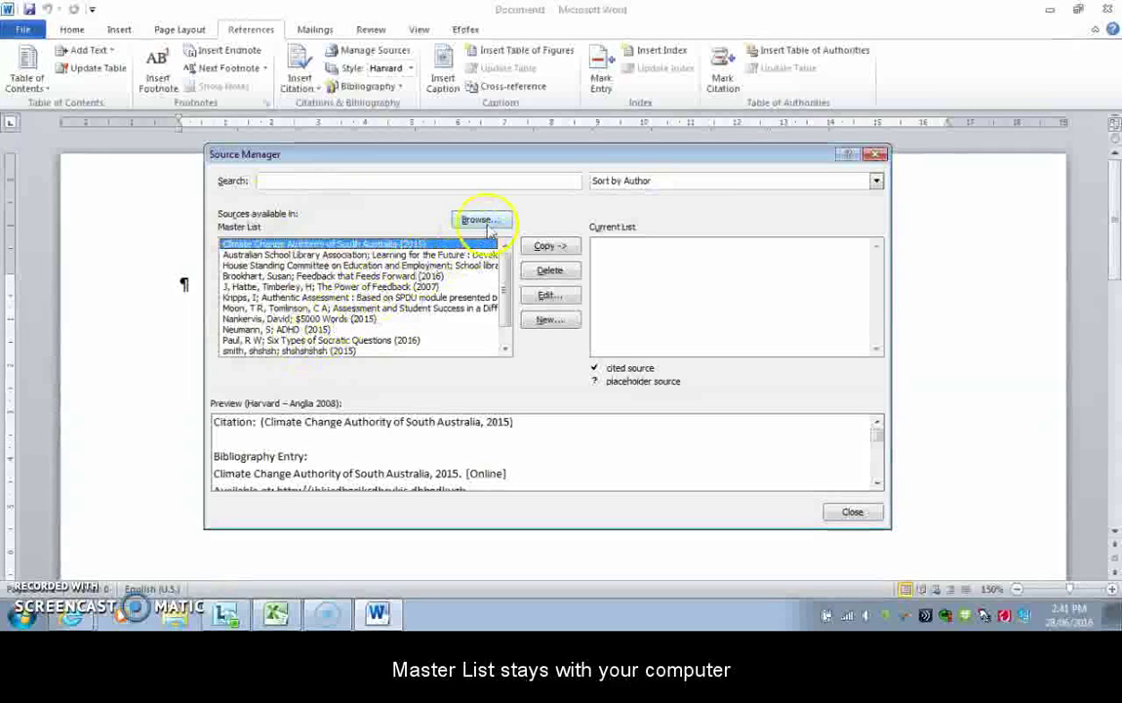
Look at the Bibliography folder where the Sources file of the master list is stored, without opening a source list.
{"action": "left_click", "coordinate": [478, 219]}
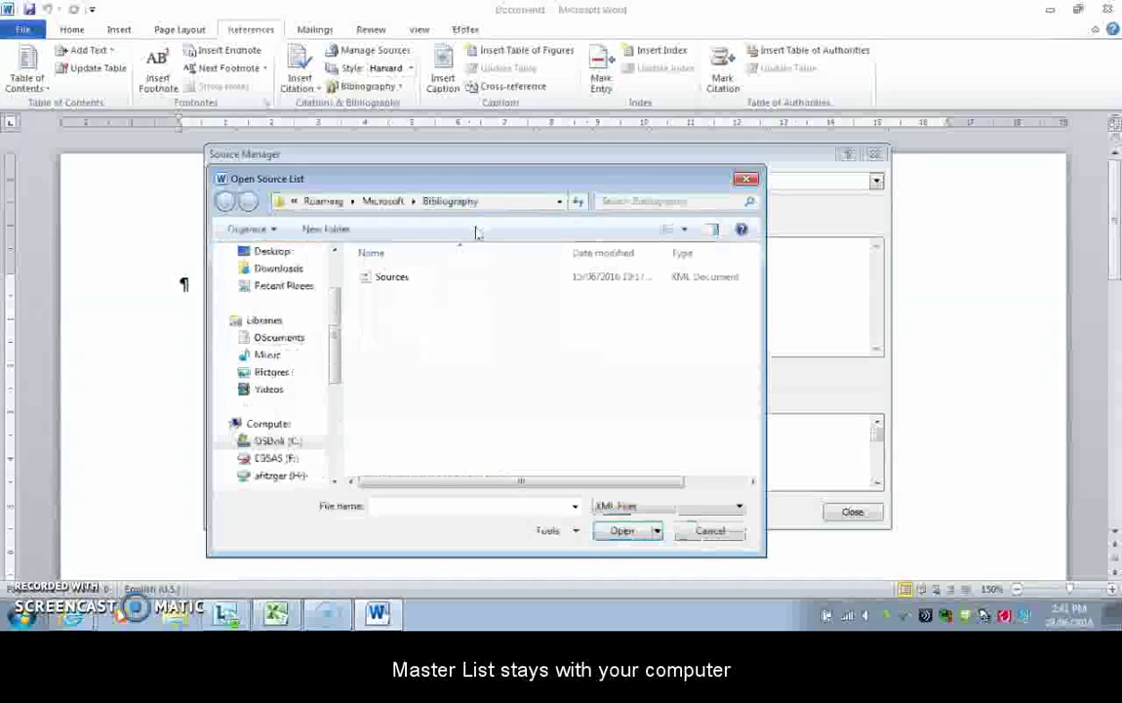
{"action": "left_click", "coordinate": [420, 283]}
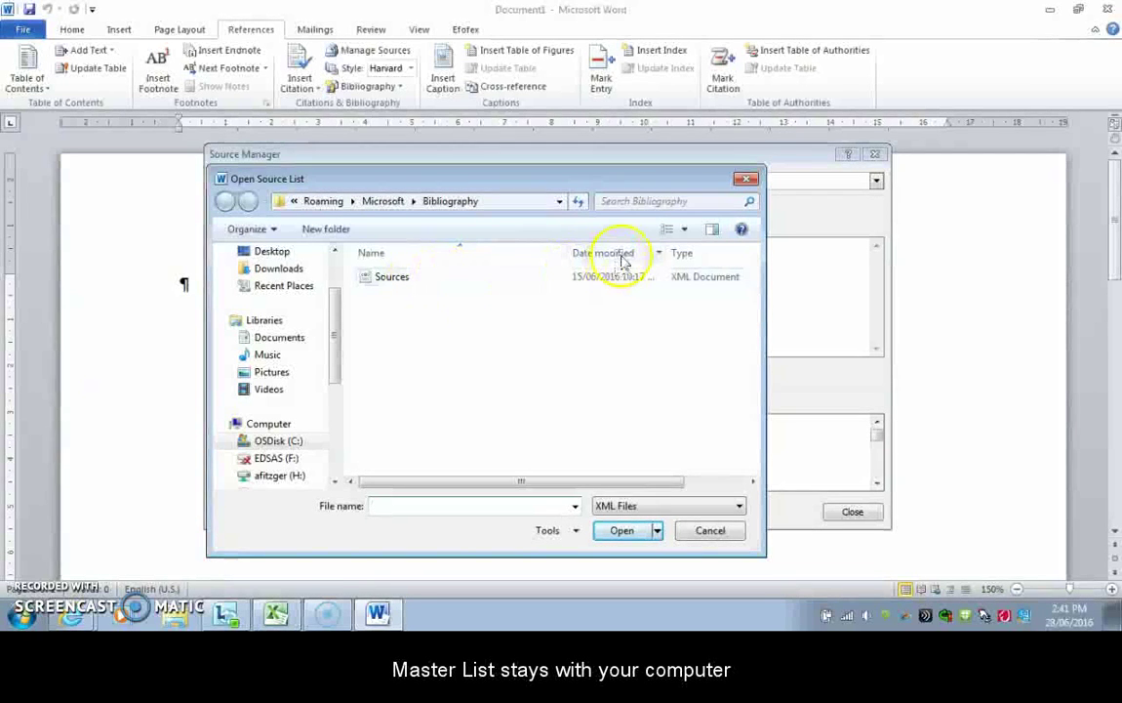
{"action": "left_click", "coordinate": [744, 180]}
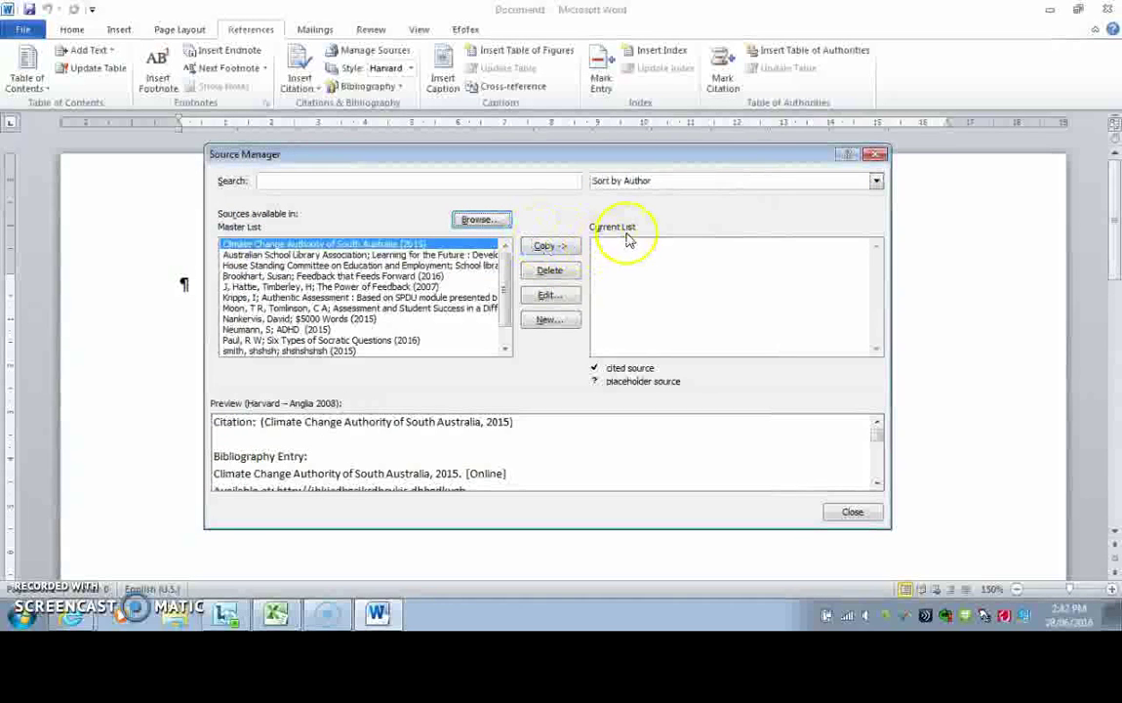
Copy the Climate Change Authority, Feedback that Feeds Forward, The Power of Feedback and Authentic Assessment sources from the master list to the current list.
{"action": "left_click", "coordinate": [550, 246]}
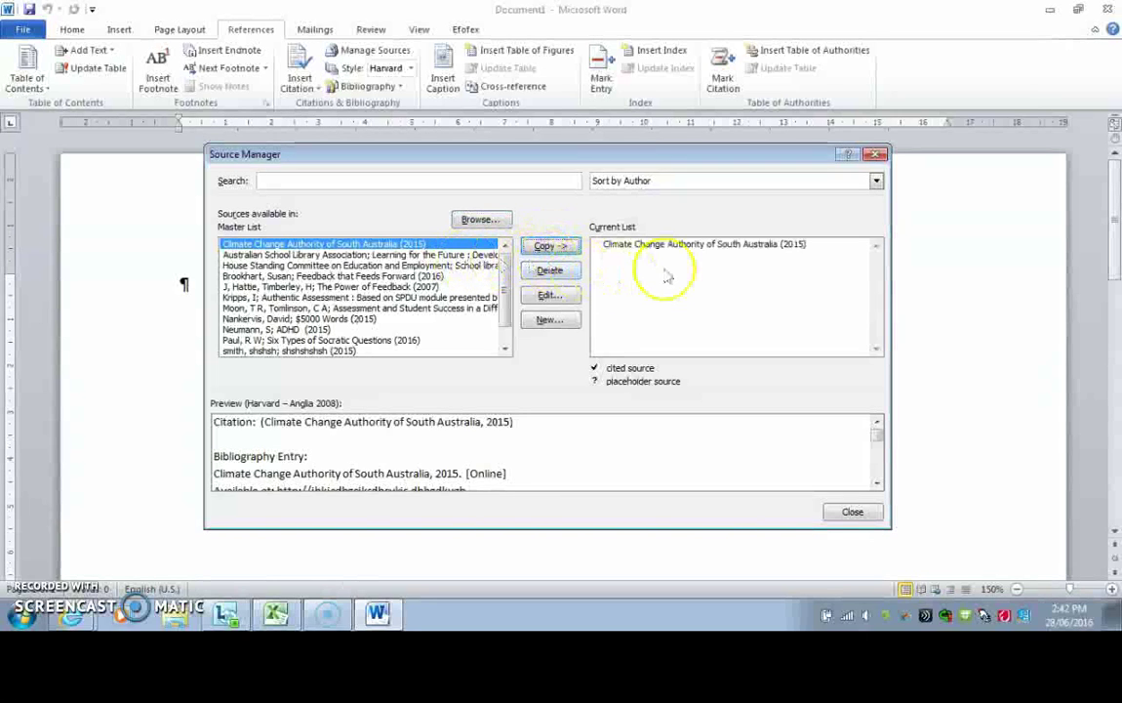
{"action": "left_click", "coordinate": [426, 276]}
{"action": "left_click", "coordinate": [551, 249]}
{"action": "left_click", "coordinate": [401, 287]}
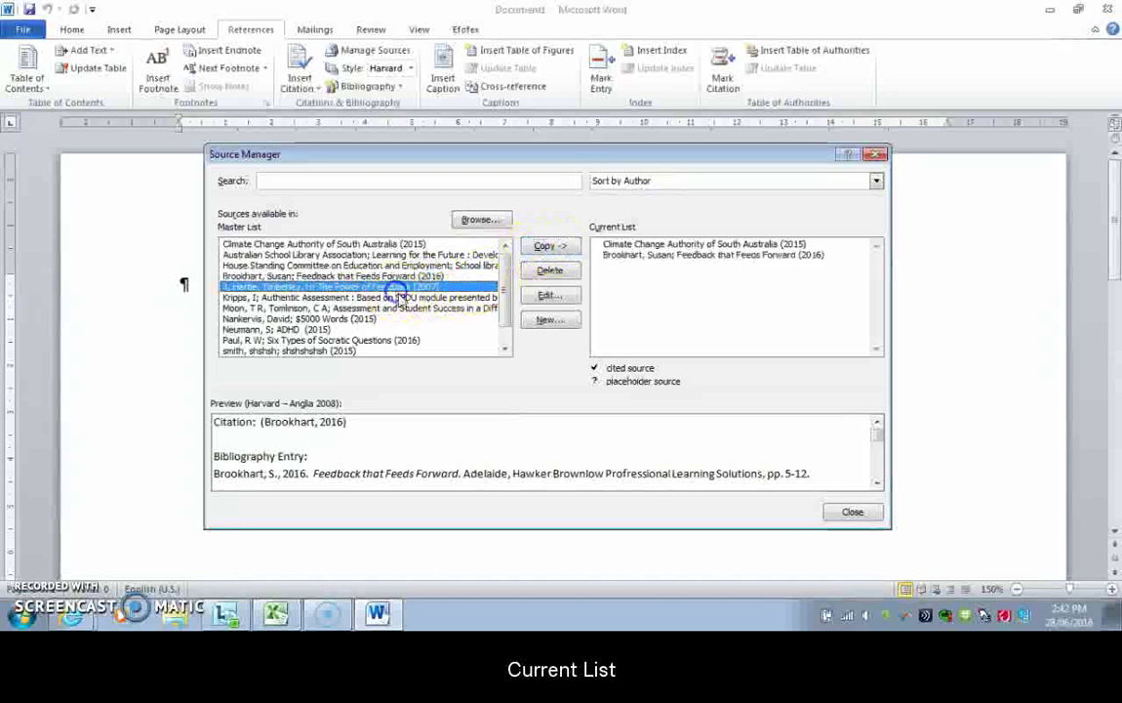
{"action": "left_click", "coordinate": [551, 250]}
{"action": "left_click", "coordinate": [426, 296]}
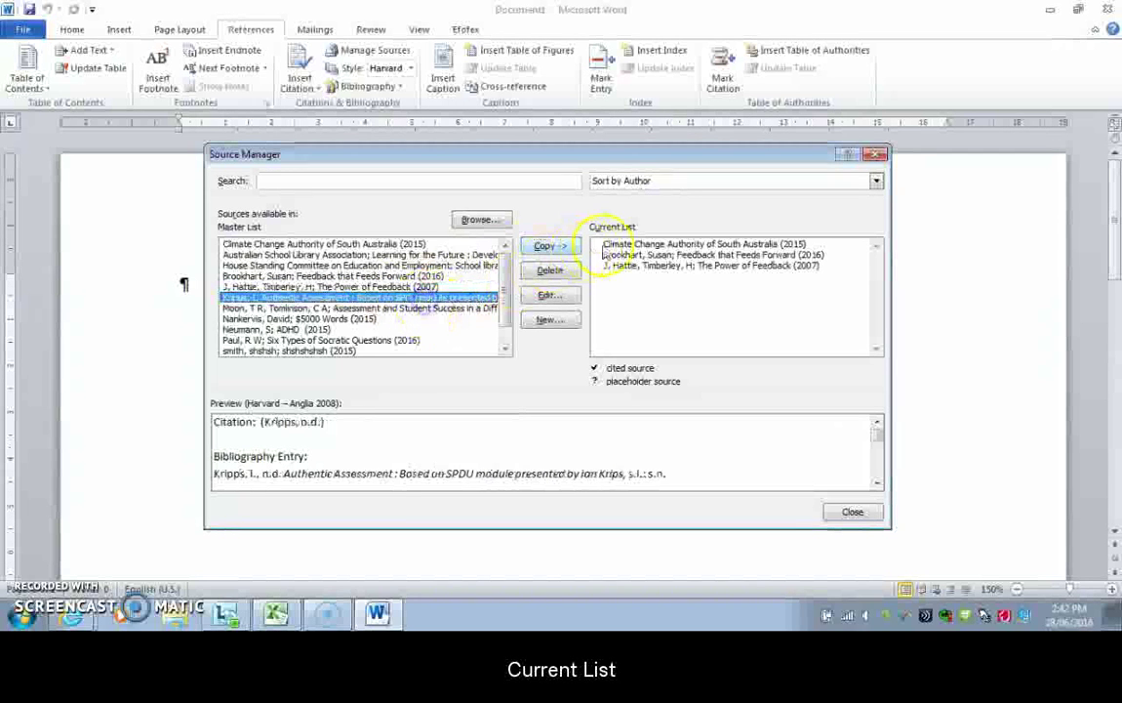
{"action": "left_click", "coordinate": [551, 249]}
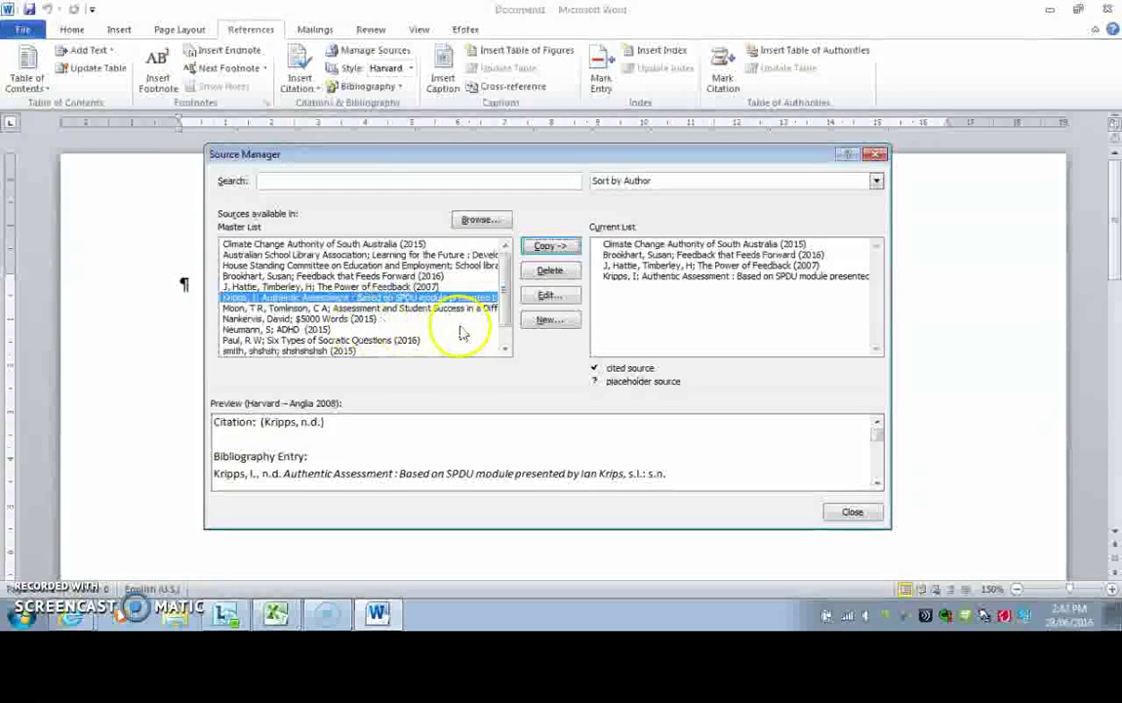
Start a new source of type Miscellaneous and show all of its bibliography fields.
{"action": "left_click", "coordinate": [549, 322]}
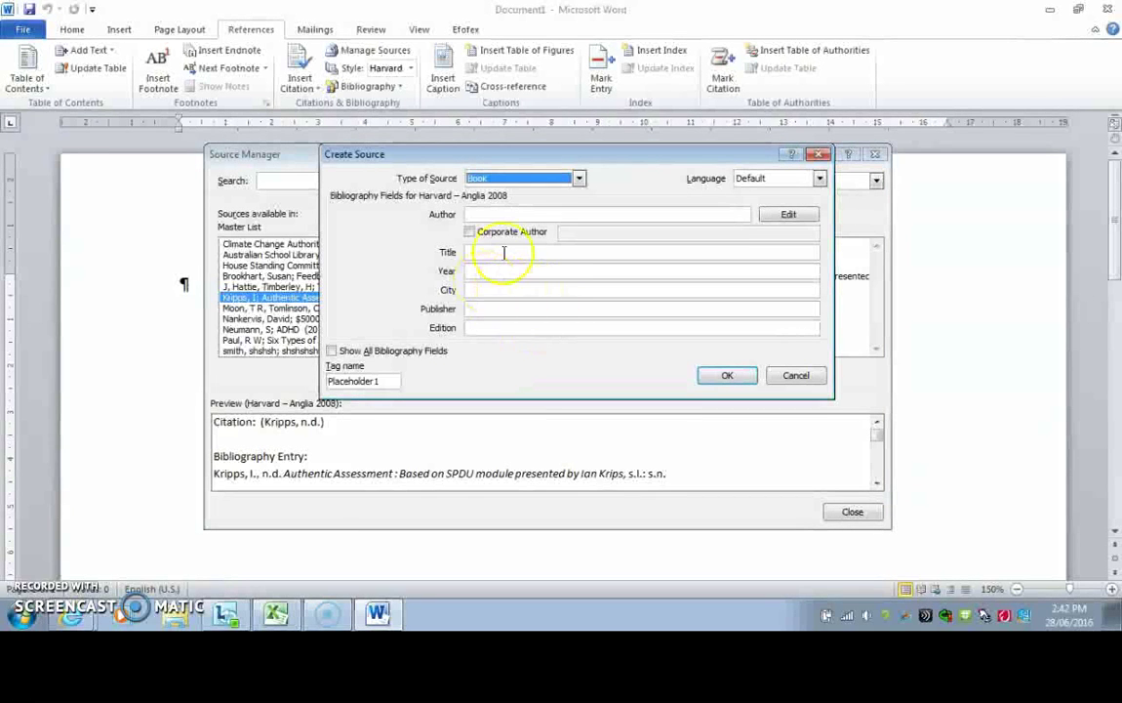
{"action": "left_click", "coordinate": [578, 177]}
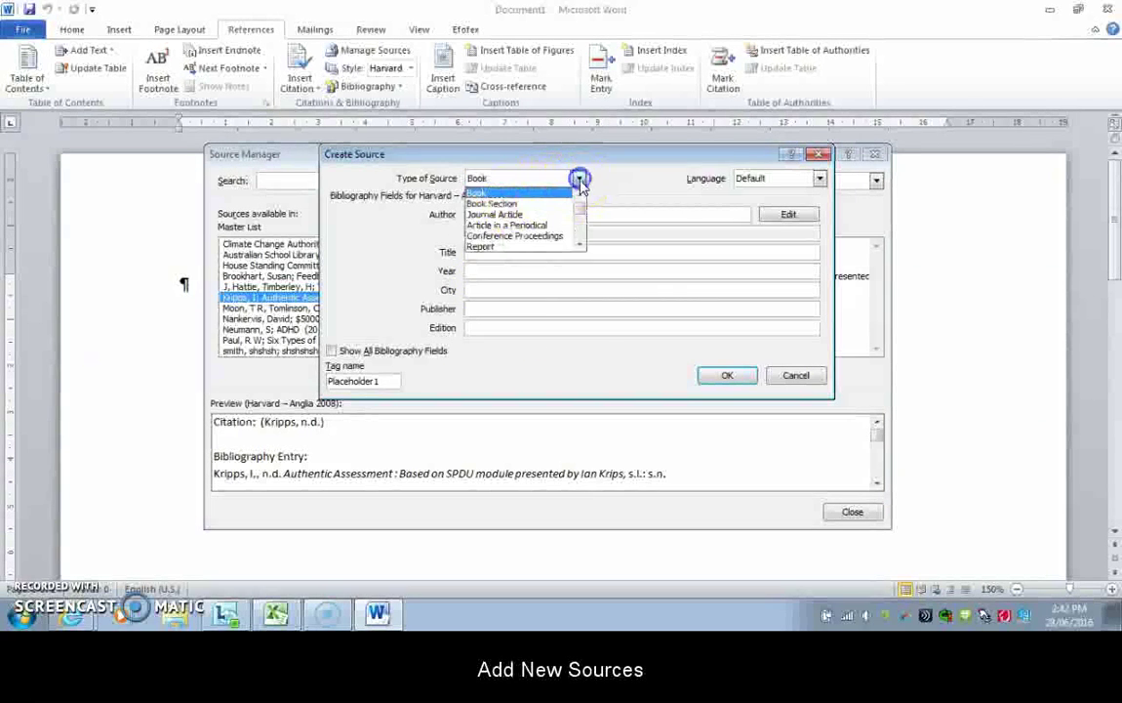
{"action": "left_click_drag", "start_coordinate": [580, 212], "coordinate": [576, 236]}
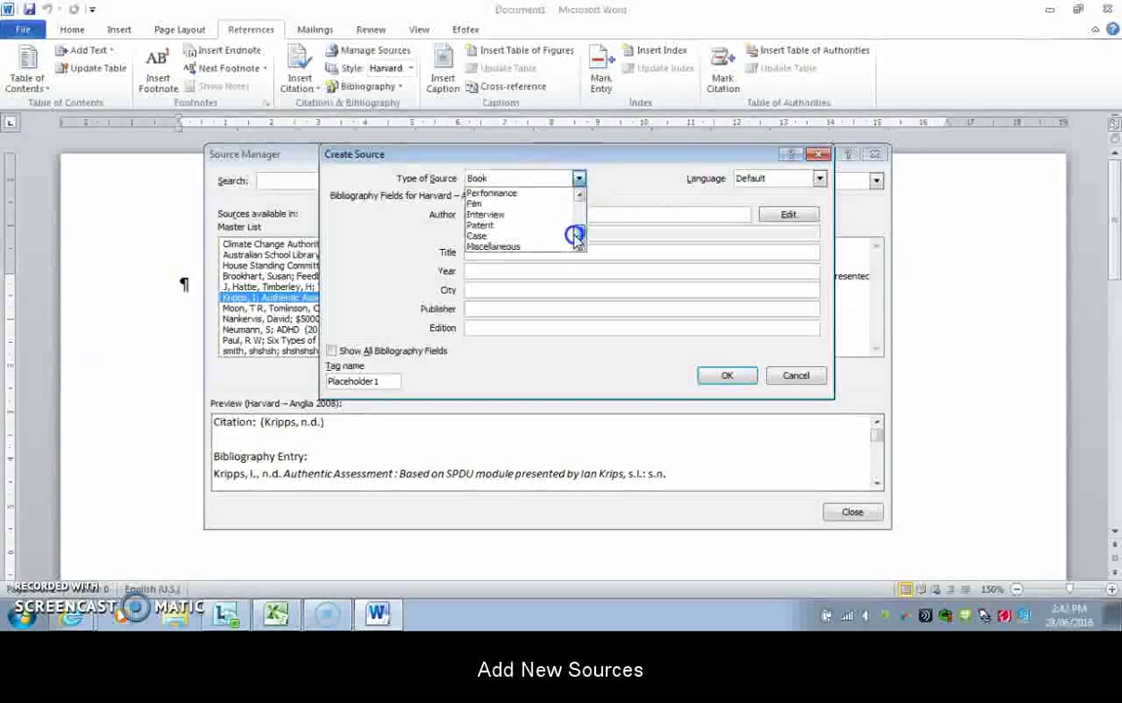
{"action": "left_click", "coordinate": [524, 247]}
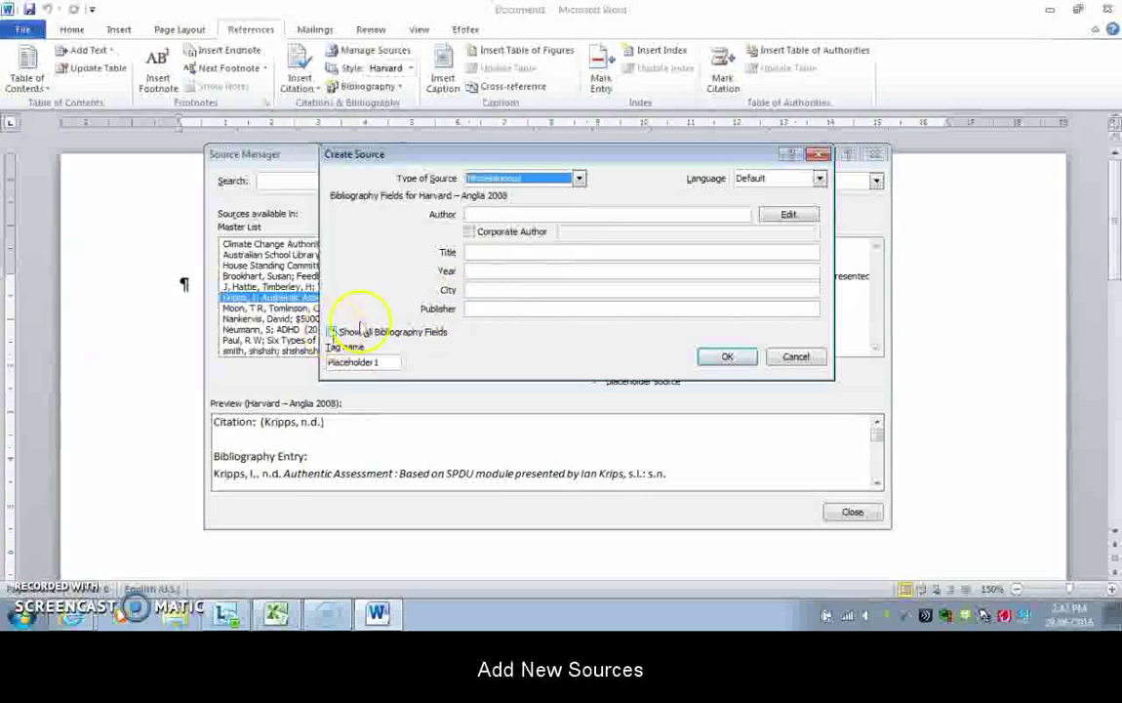
{"action": "left_click", "coordinate": [332, 333]}
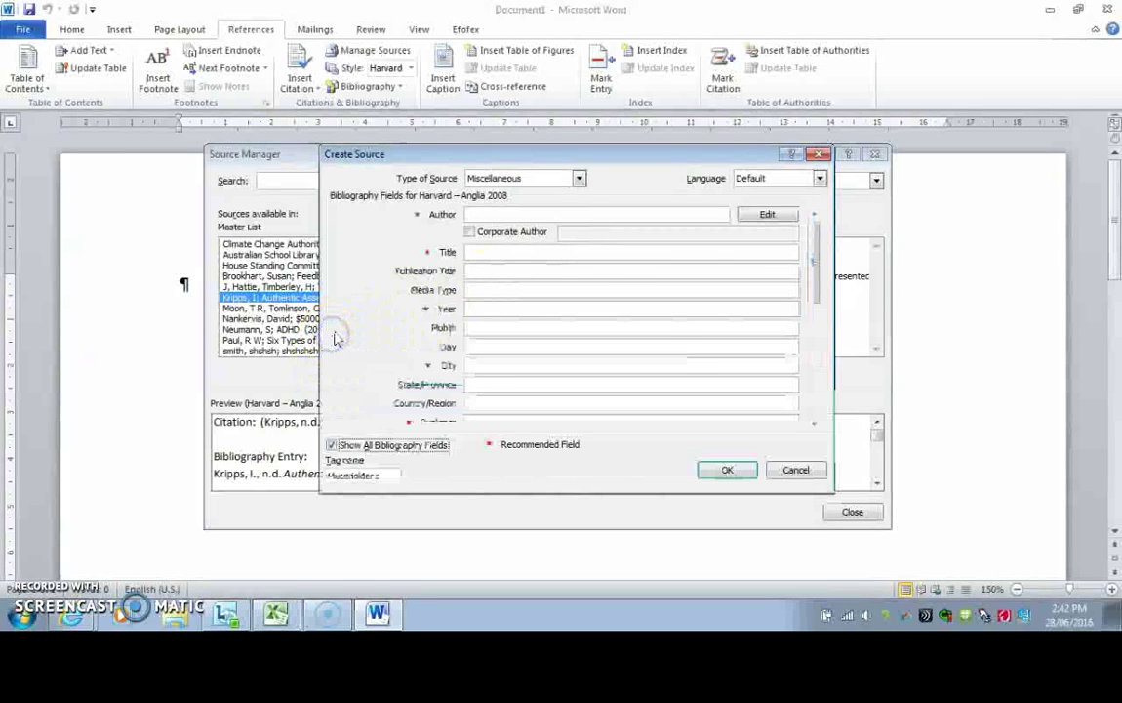
Switch the new source's type to Performance and look through its full set of bibliography fields.
{"action": "left_click", "coordinate": [580, 180]}
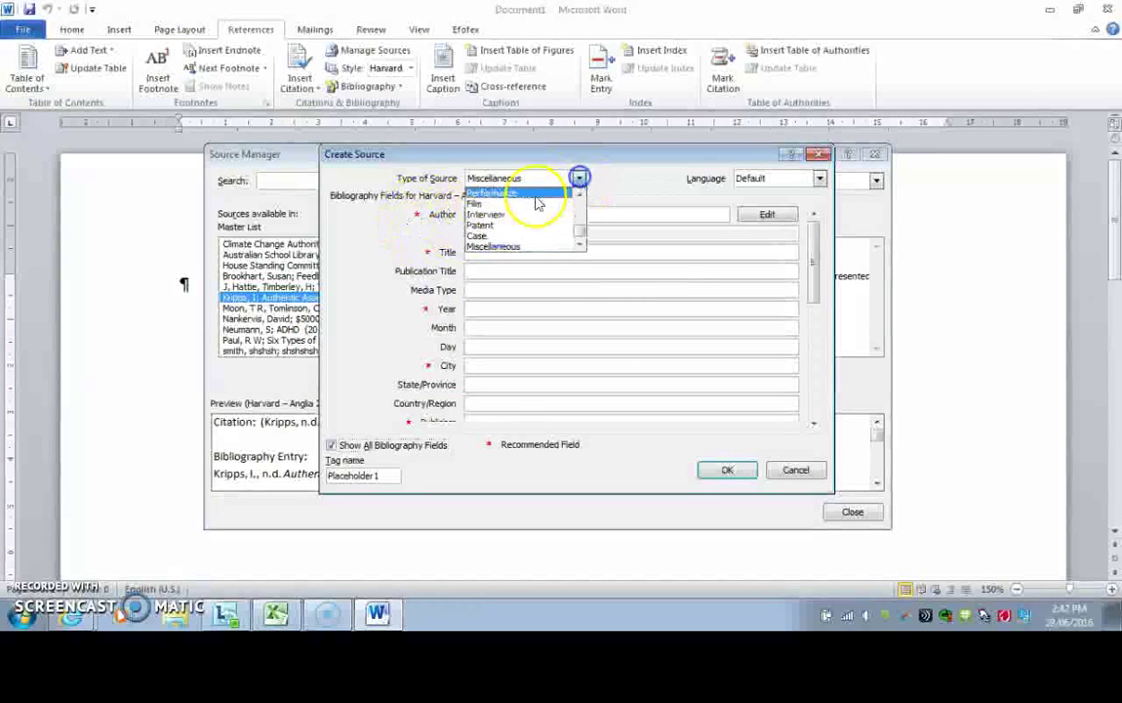
{"action": "left_click", "coordinate": [532, 197]}
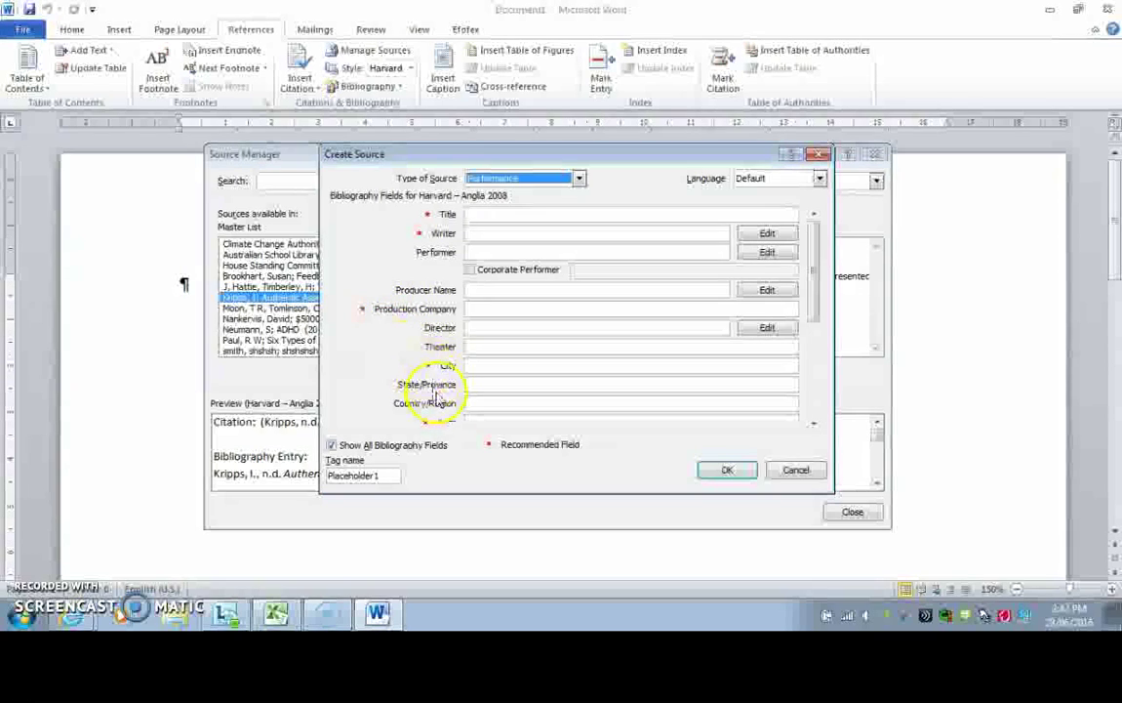
{"action": "left_click", "coordinate": [807, 414]}
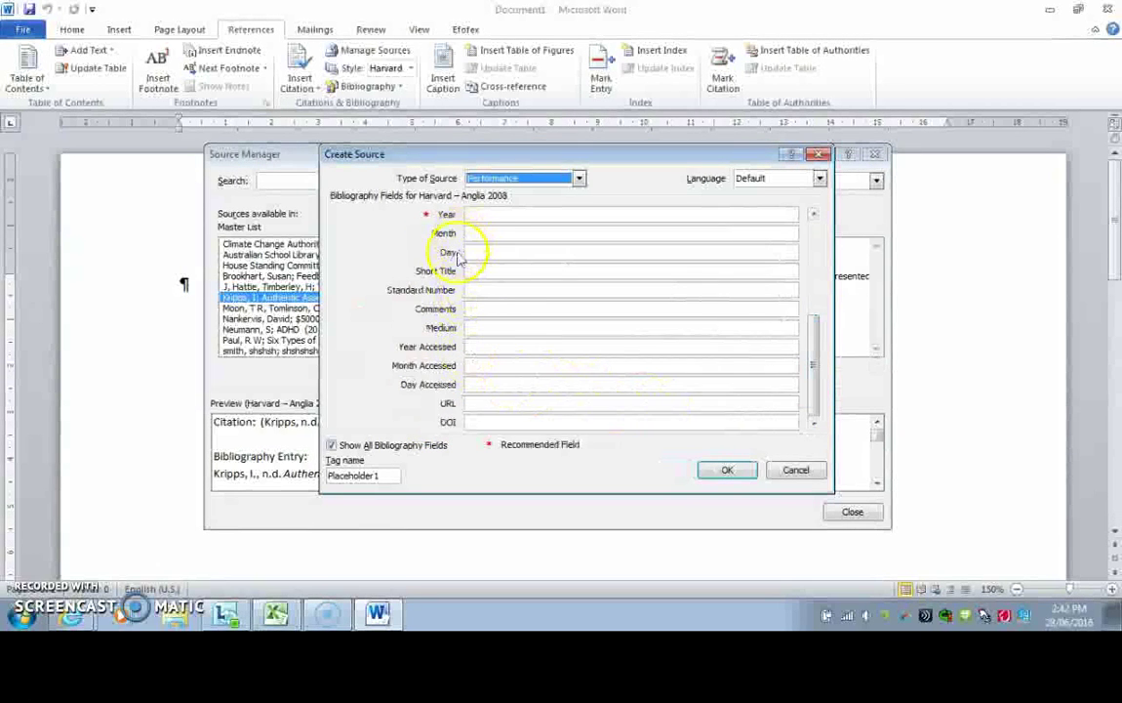
{"action": "left_click", "coordinate": [818, 332]}
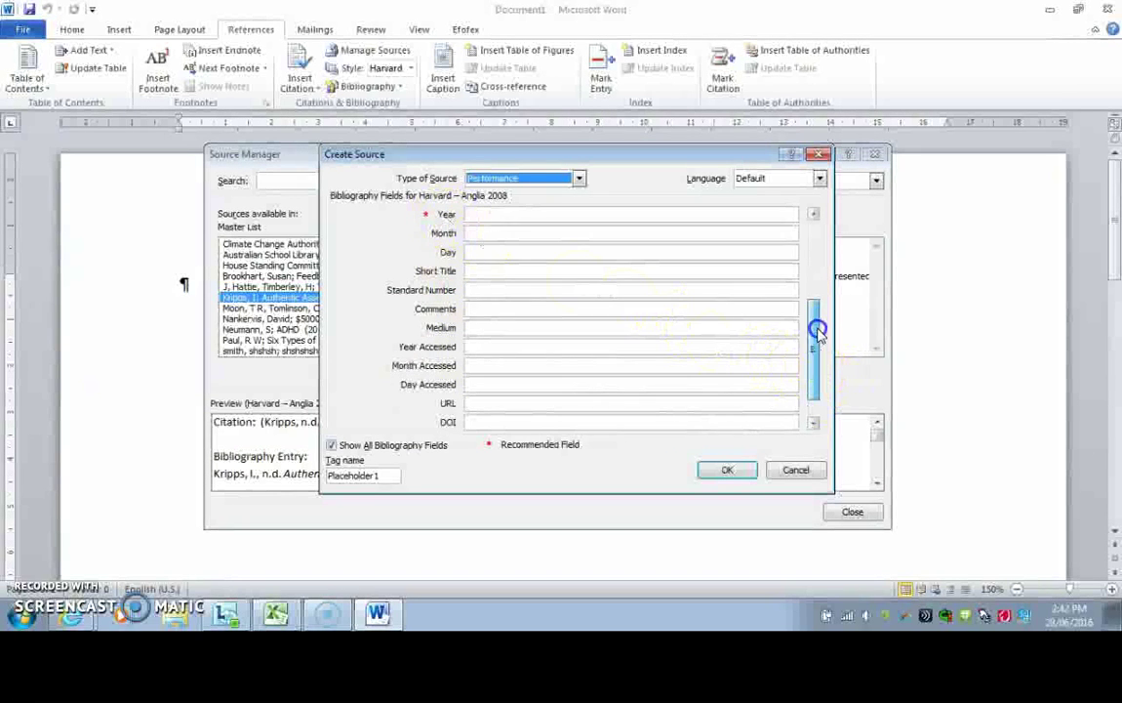
{"action": "left_click_drag", "start_coordinate": [818, 331], "coordinate": [814, 233]}
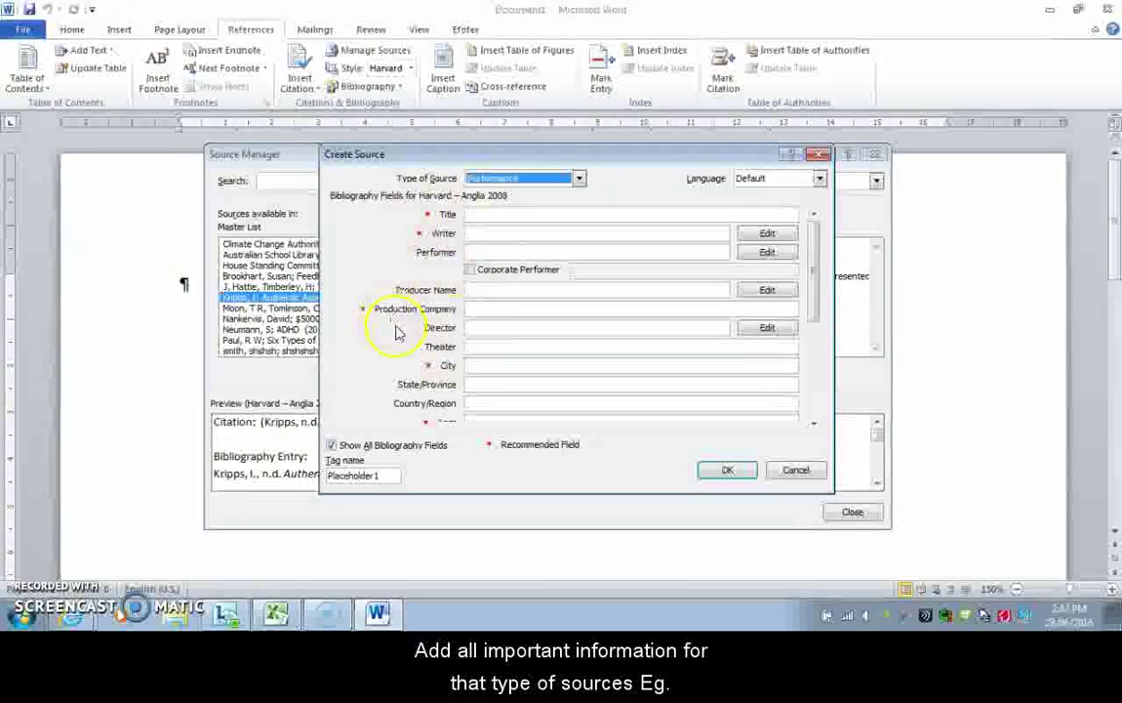
Set the new source's type to Web site and hide the additional bibliography fields.
{"action": "left_click", "coordinate": [579, 178]}
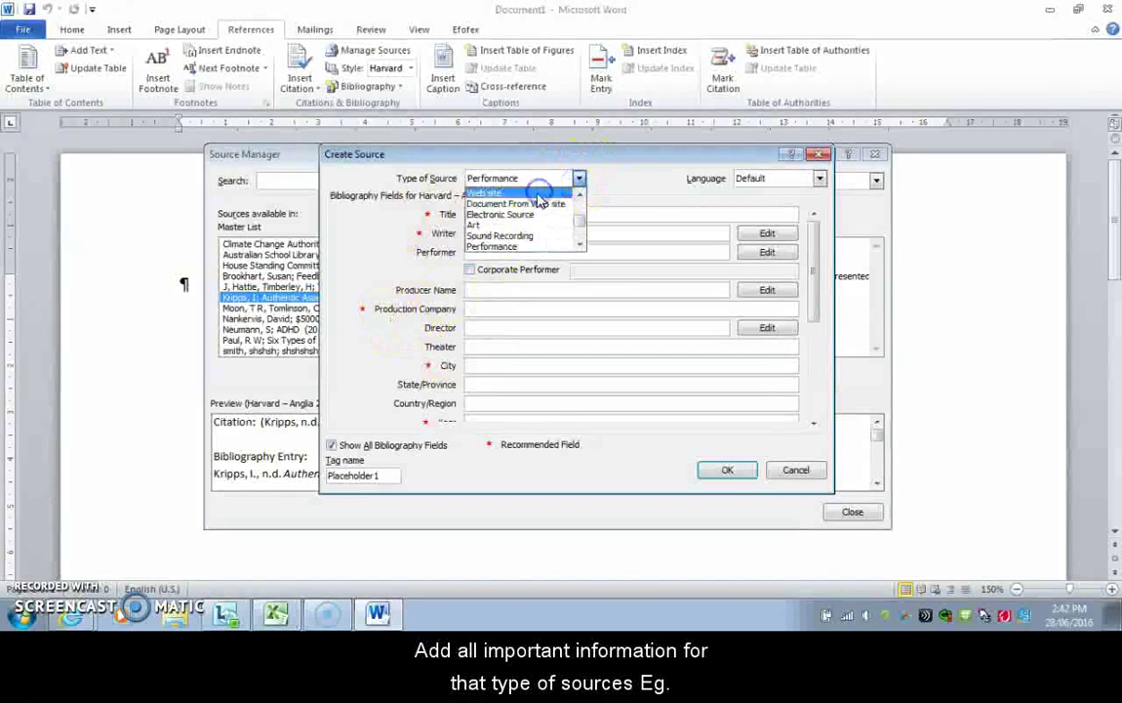
{"action": "left_click", "coordinate": [538, 194]}
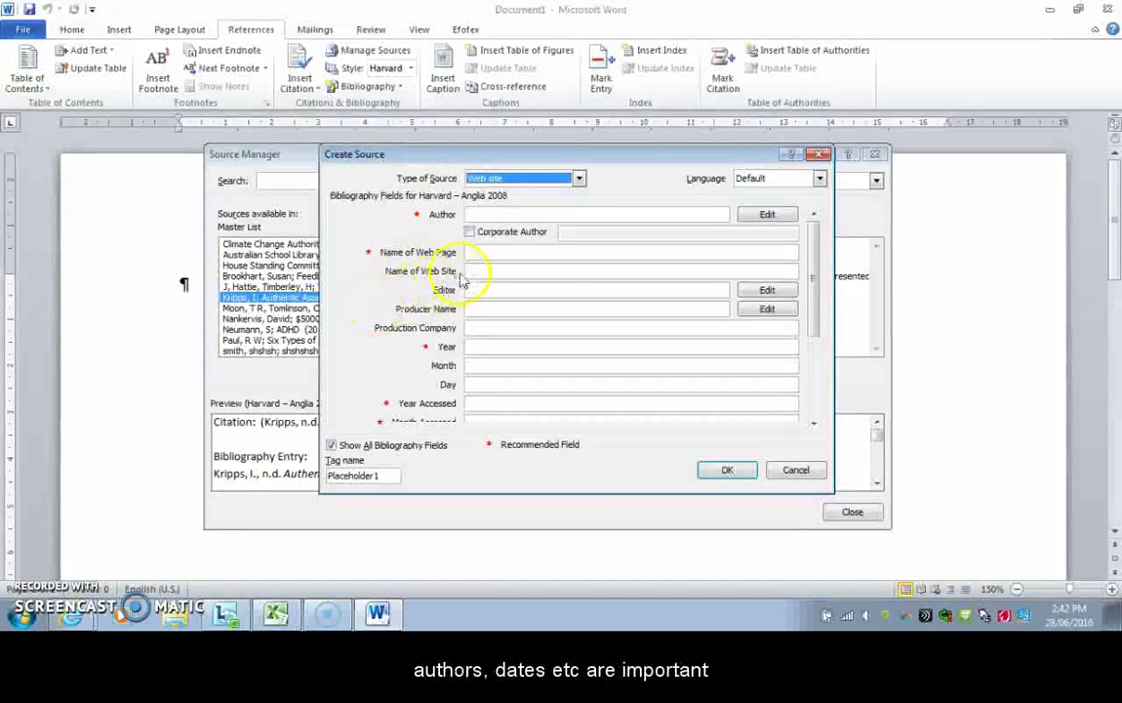
{"action": "left_click", "coordinate": [334, 444]}
Enter the first author's surname and initial, and add a second author with last name, first and middle initials.
{"action": "left_click", "coordinate": [514, 216]}
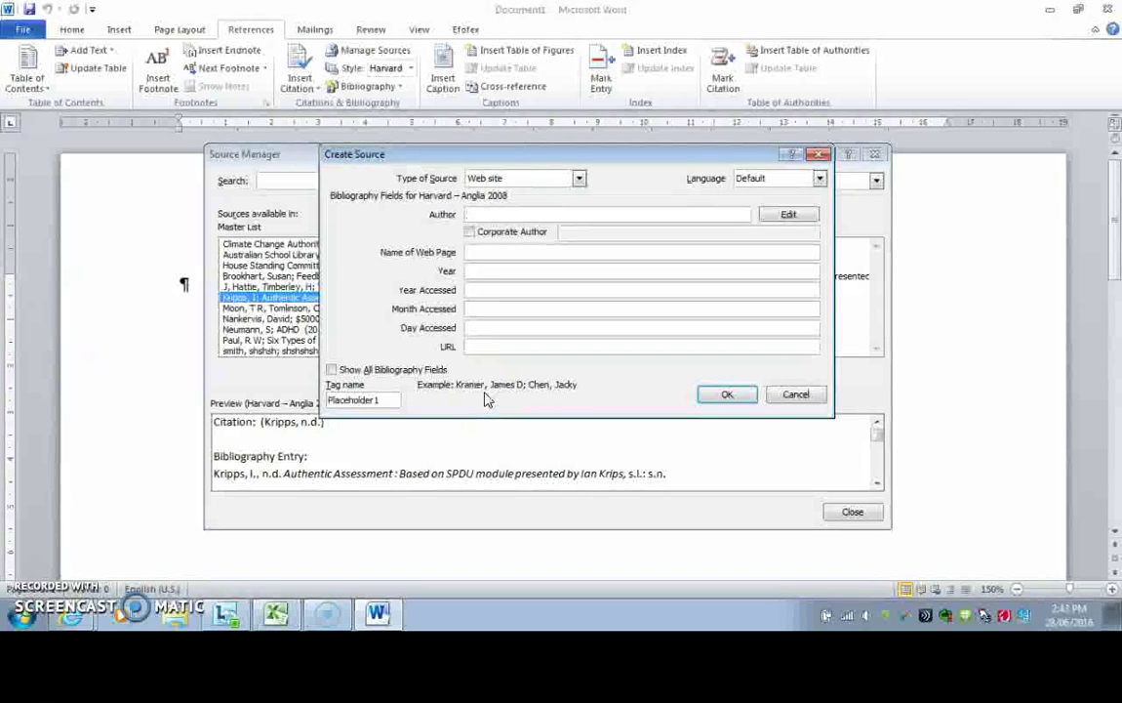
{"action": "type", "text": "Smi"}
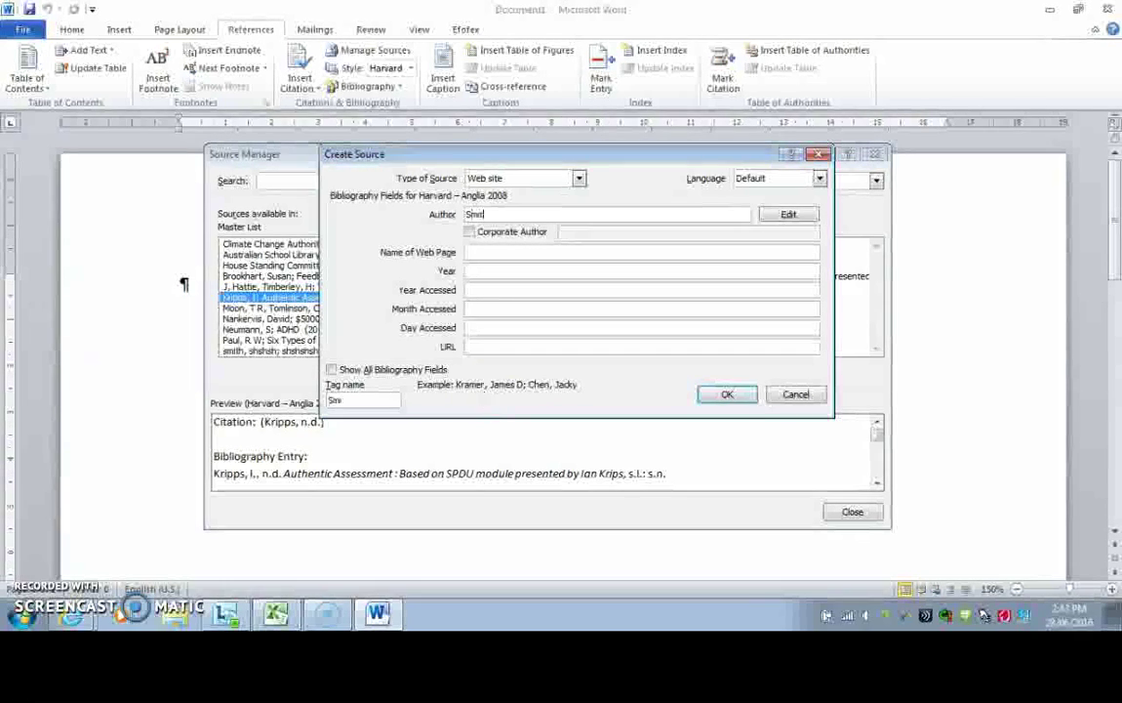
{"action": "type", "text": "th, J"}
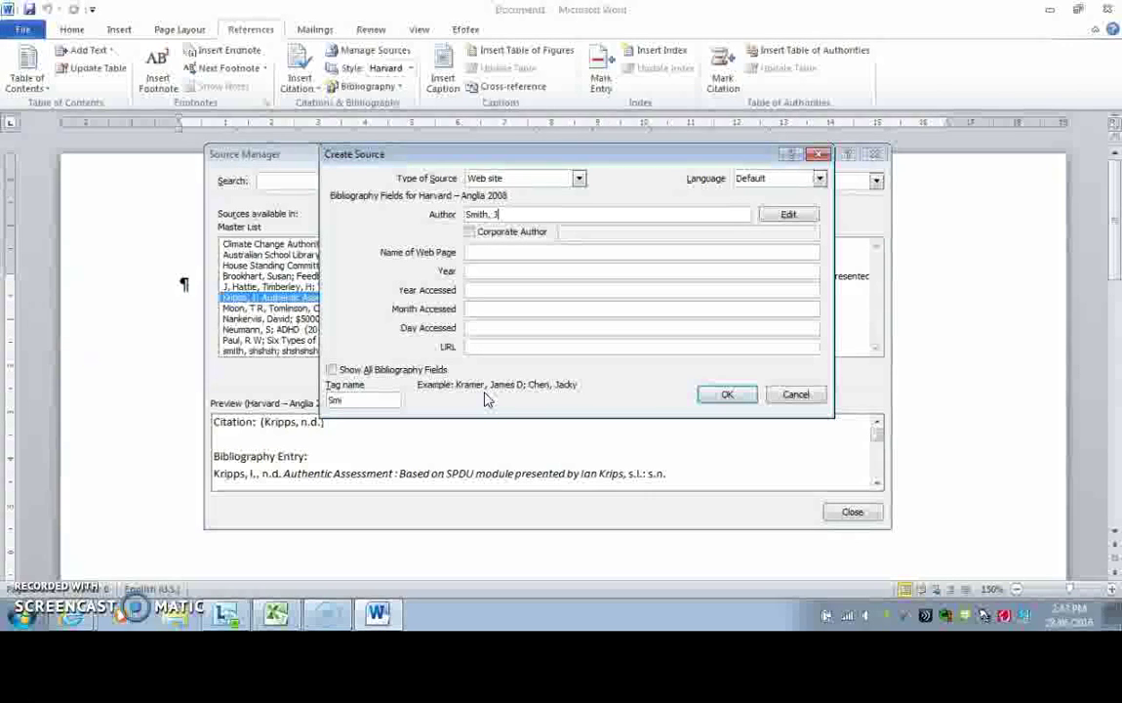
{"action": "left_click", "coordinate": [790, 215]}
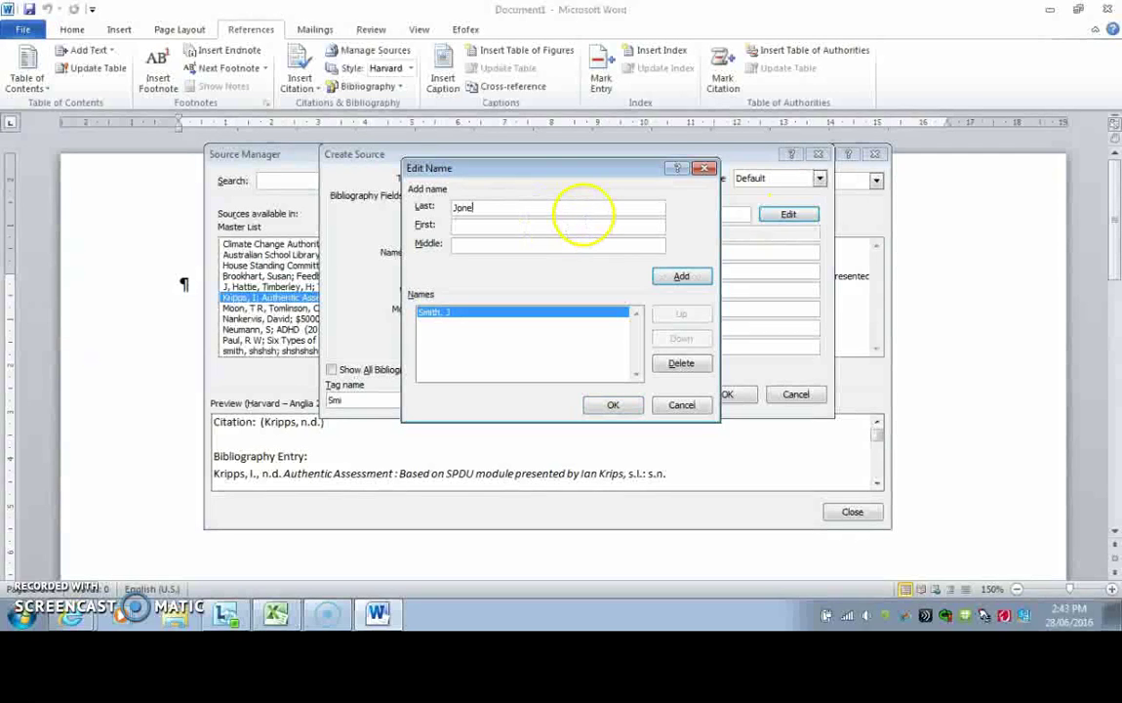
{"action": "left_click", "coordinate": [532, 225]}
{"action": "type", "text": "A"}
{"action": "left_click", "coordinate": [502, 245]}
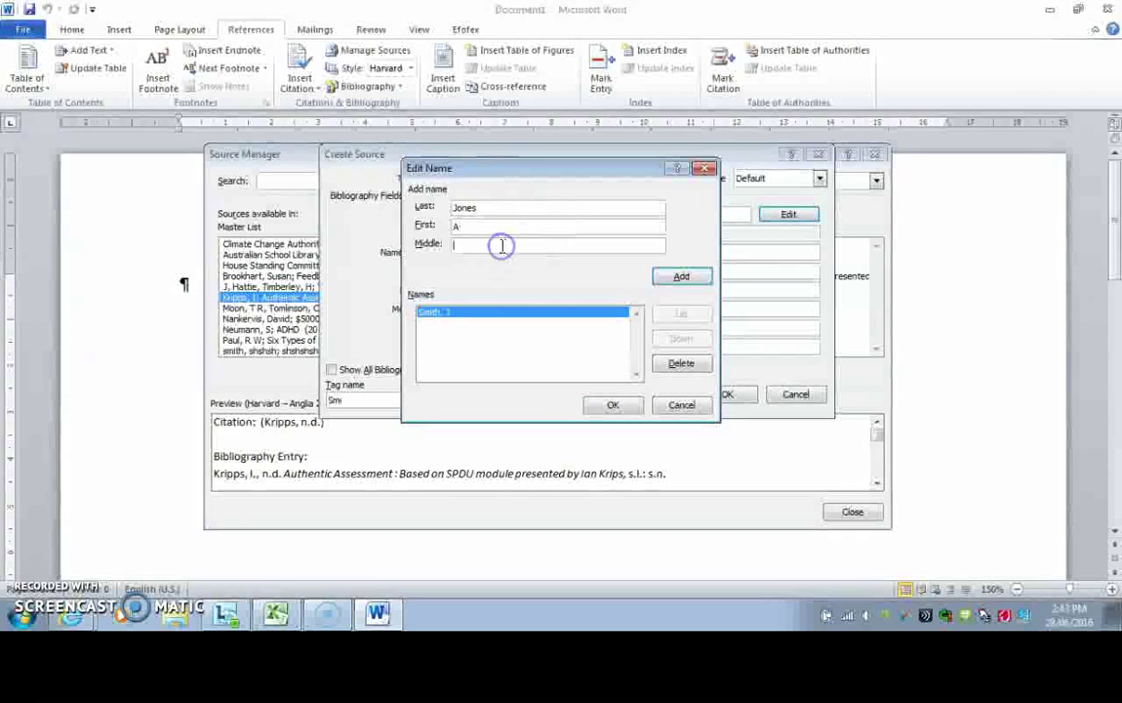
{"action": "left_click", "coordinate": [669, 278]}
{"action": "left_click", "coordinate": [612, 407]}
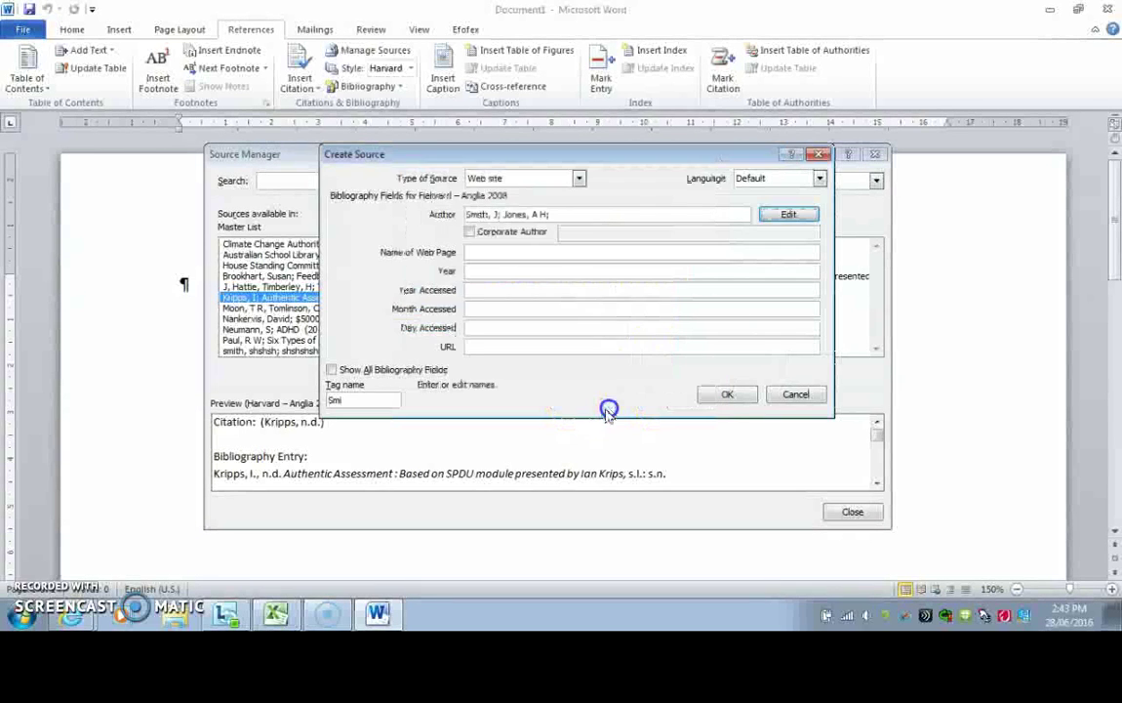
Make the source use a corporate author and replace the personal names with Association of Research People.
{"action": "left_click", "coordinate": [468, 233]}
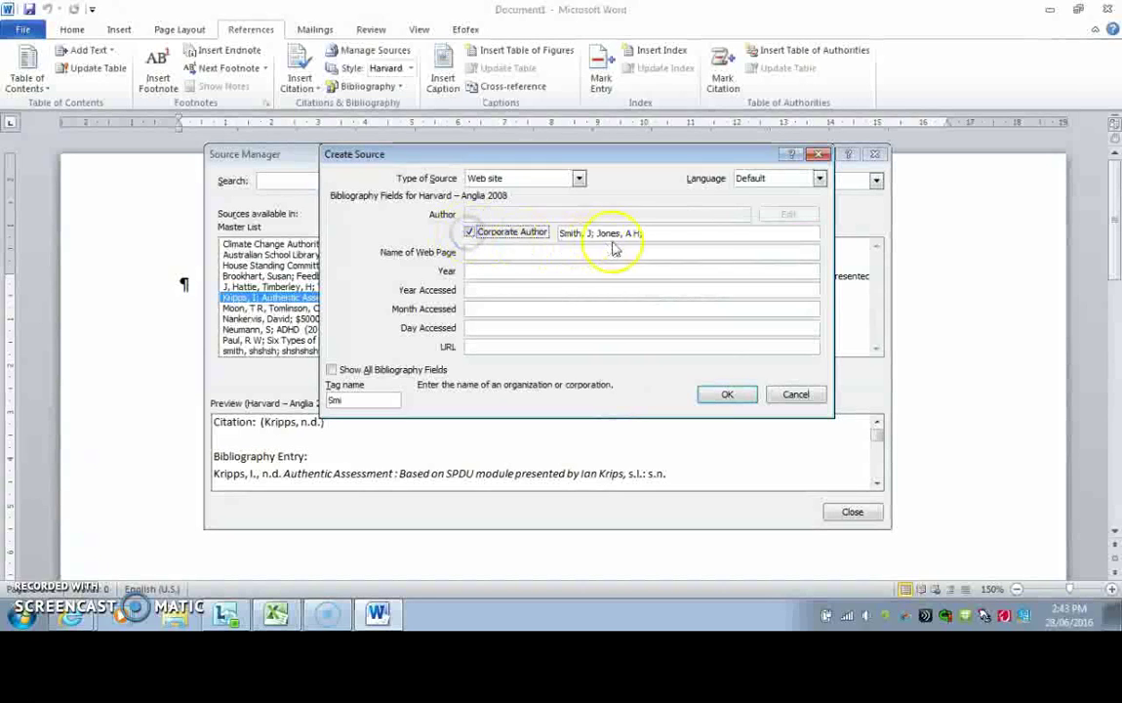
{"action": "left_click_drag", "start_coordinate": [641, 233], "coordinate": [540, 227]}
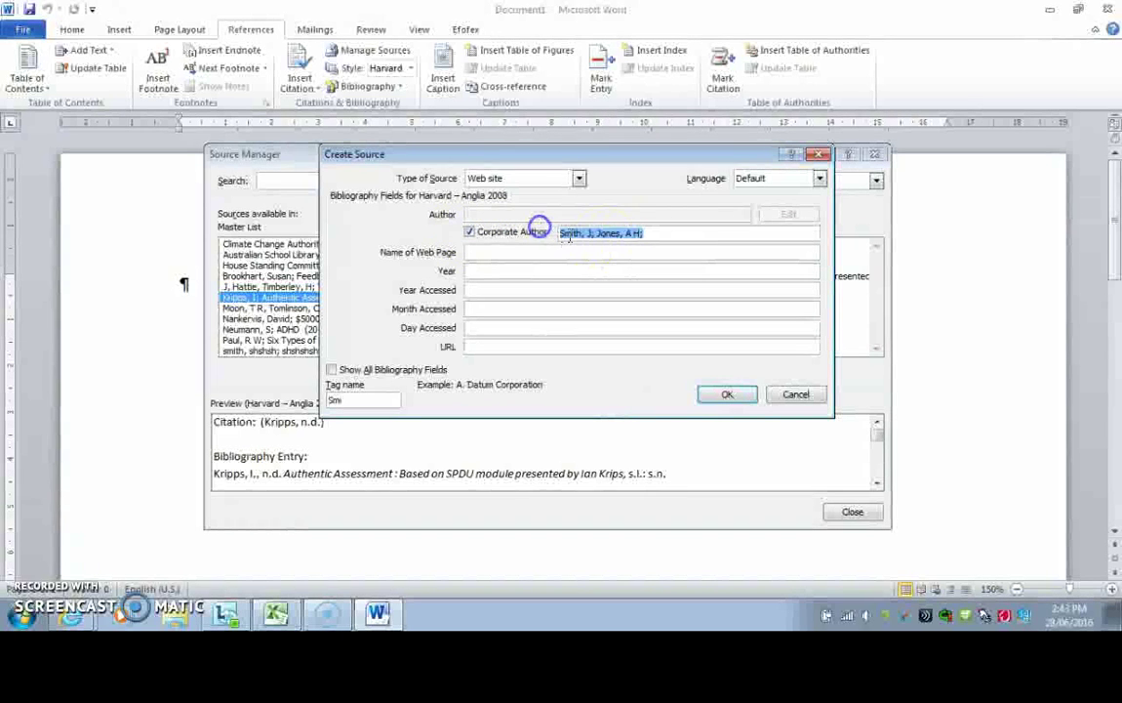
{"action": "key", "text": "Delete"}
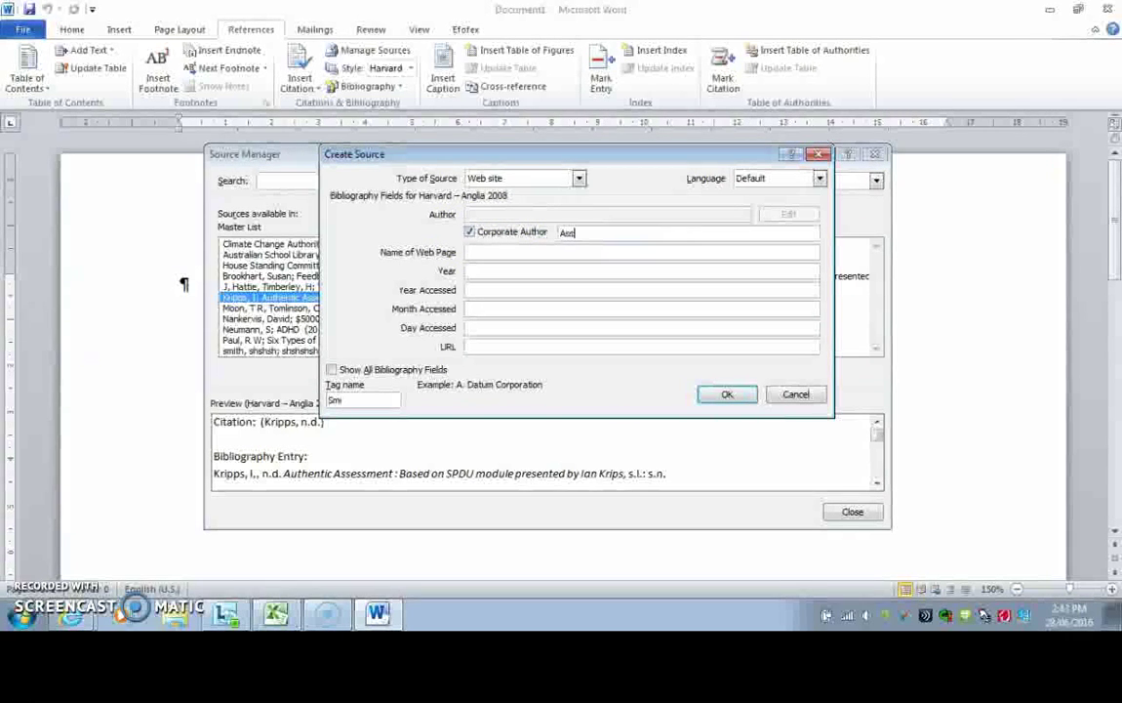
{"action": "type", "text": "Association of Research People"}
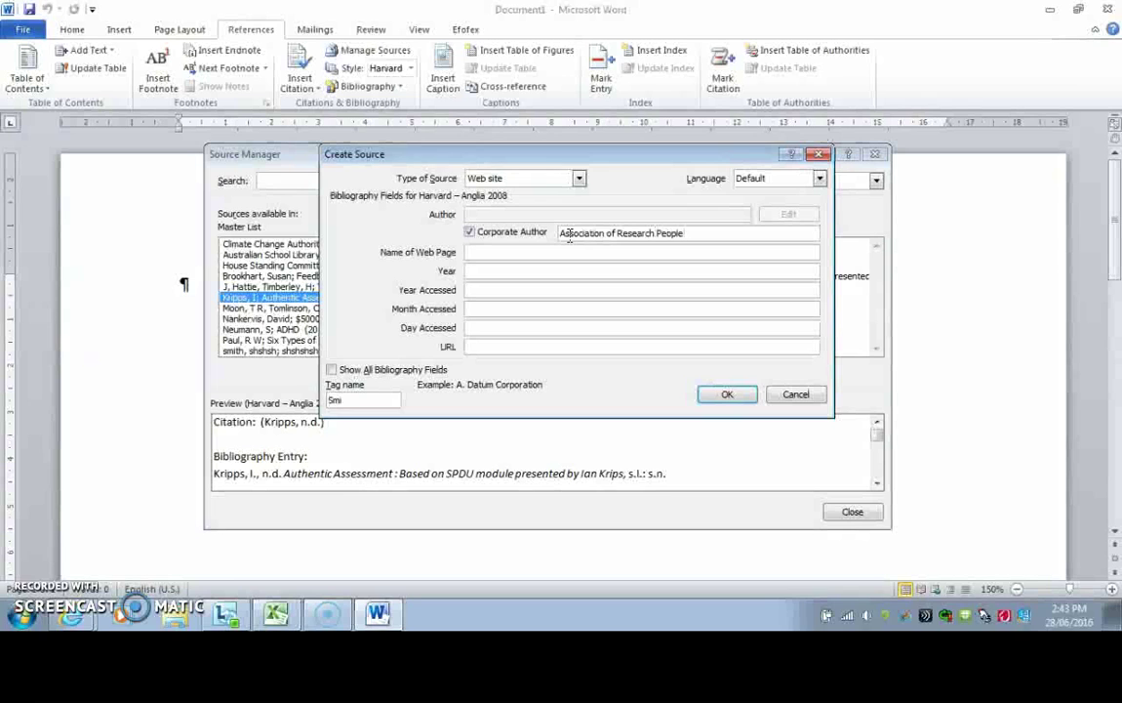
Name the source's web page Research and the World.
{"action": "left_click", "coordinate": [512, 252]}
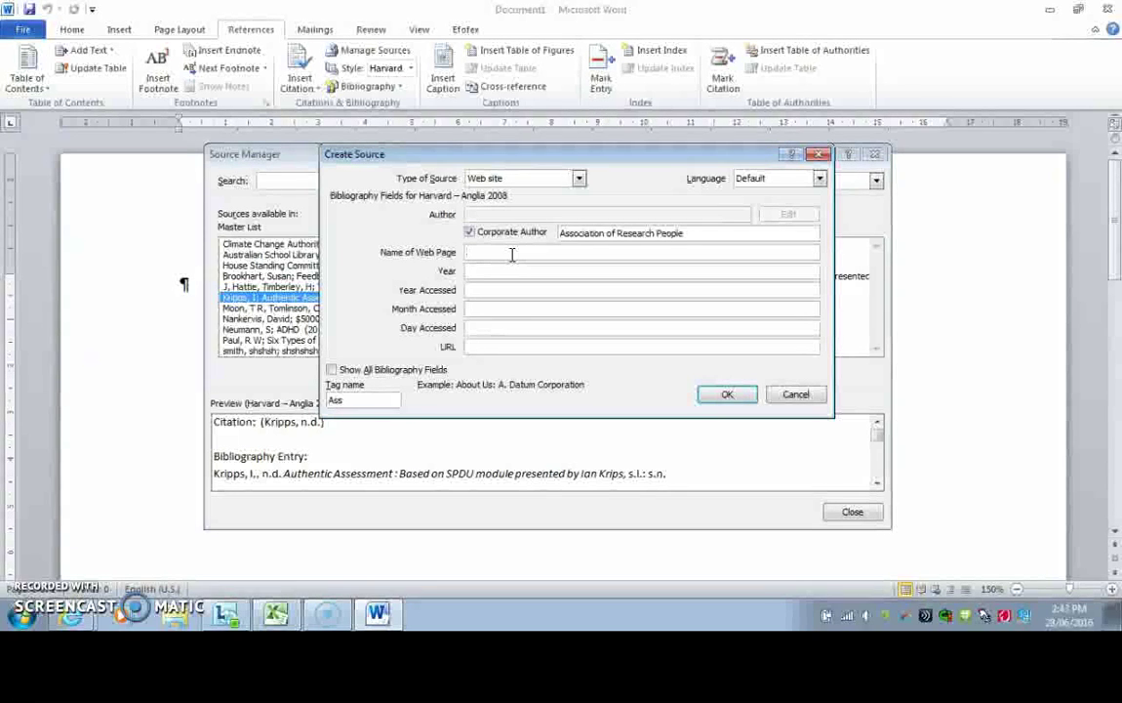
{"action": "type", "text": "Research"}
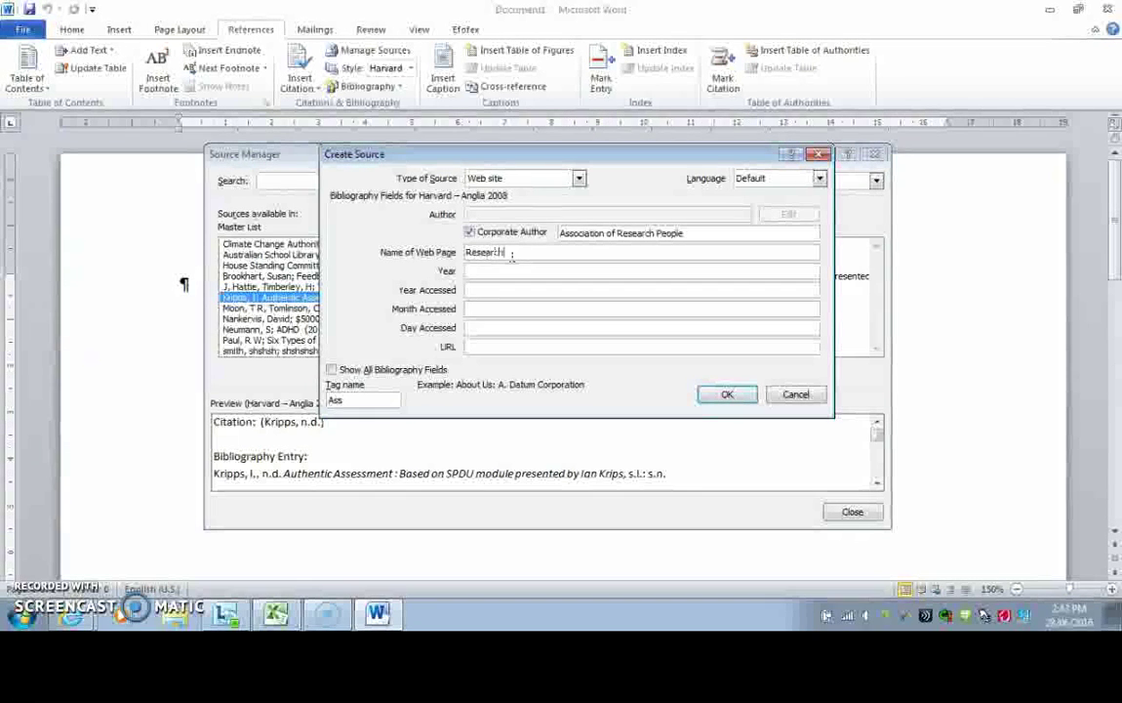
{"action": "type", "text": " and the World"}
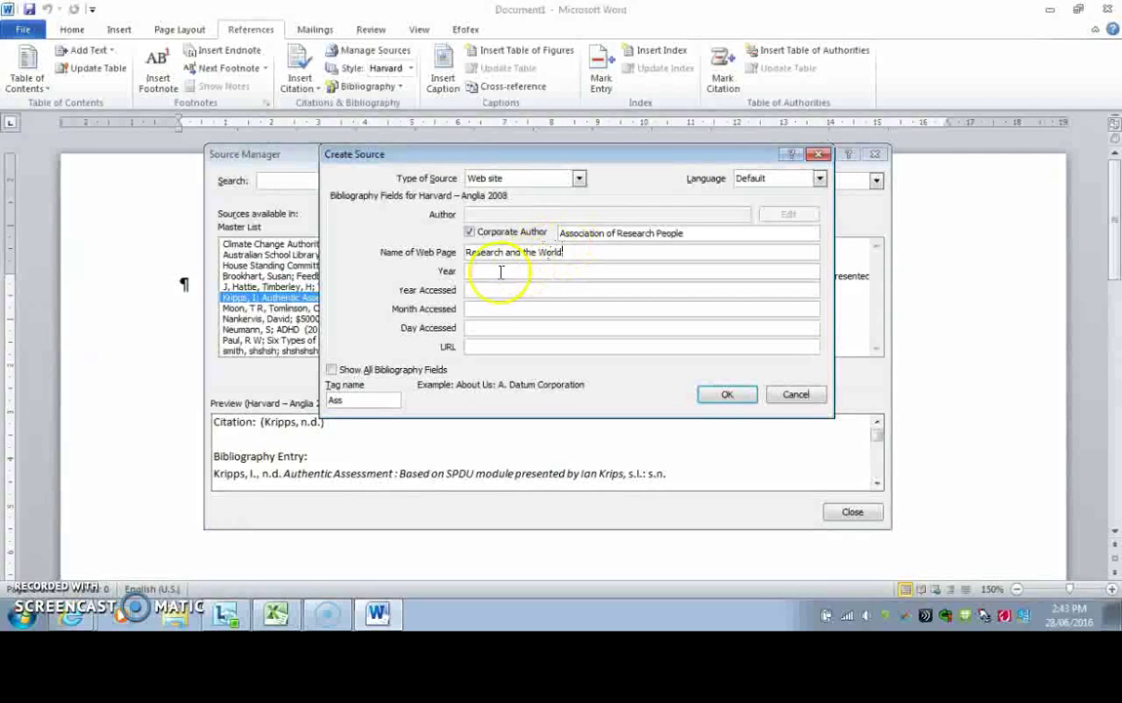
Set the source's year to 2015 and its access date to 2016, May, day 2.
{"action": "left_click", "coordinate": [493, 270]}
{"action": "type", "text": "2015"}
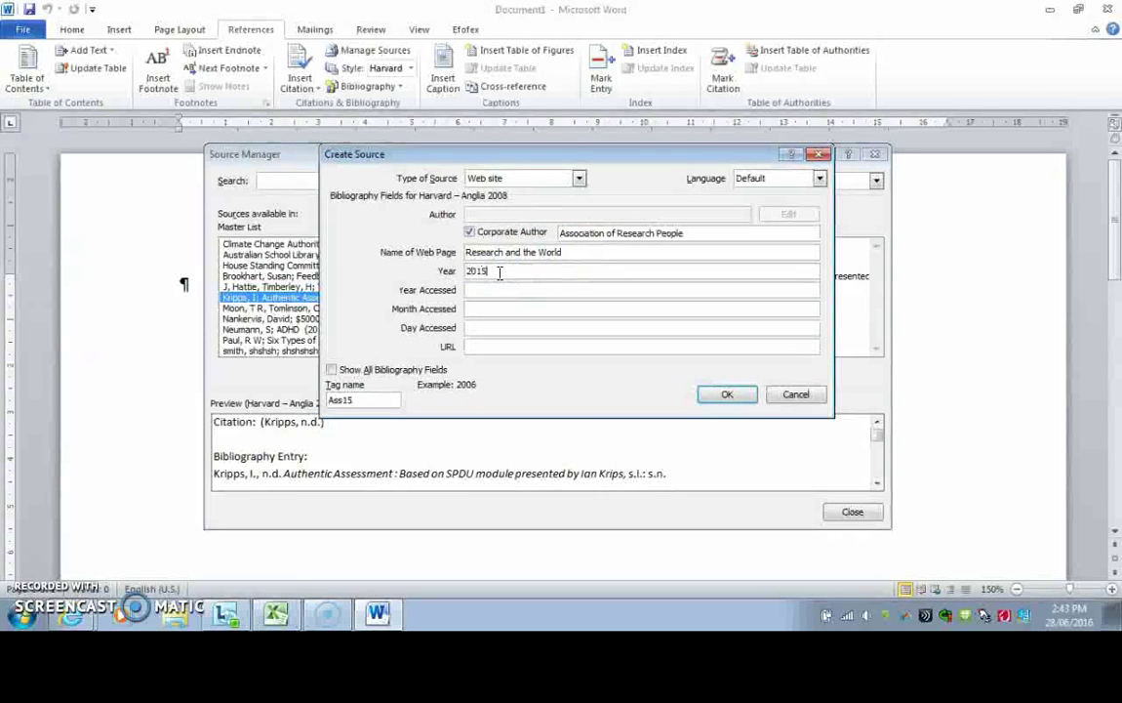
{"action": "left_click", "coordinate": [486, 290]}
{"action": "type", "text": "2015"}
{"action": "left_click", "coordinate": [481, 309]}
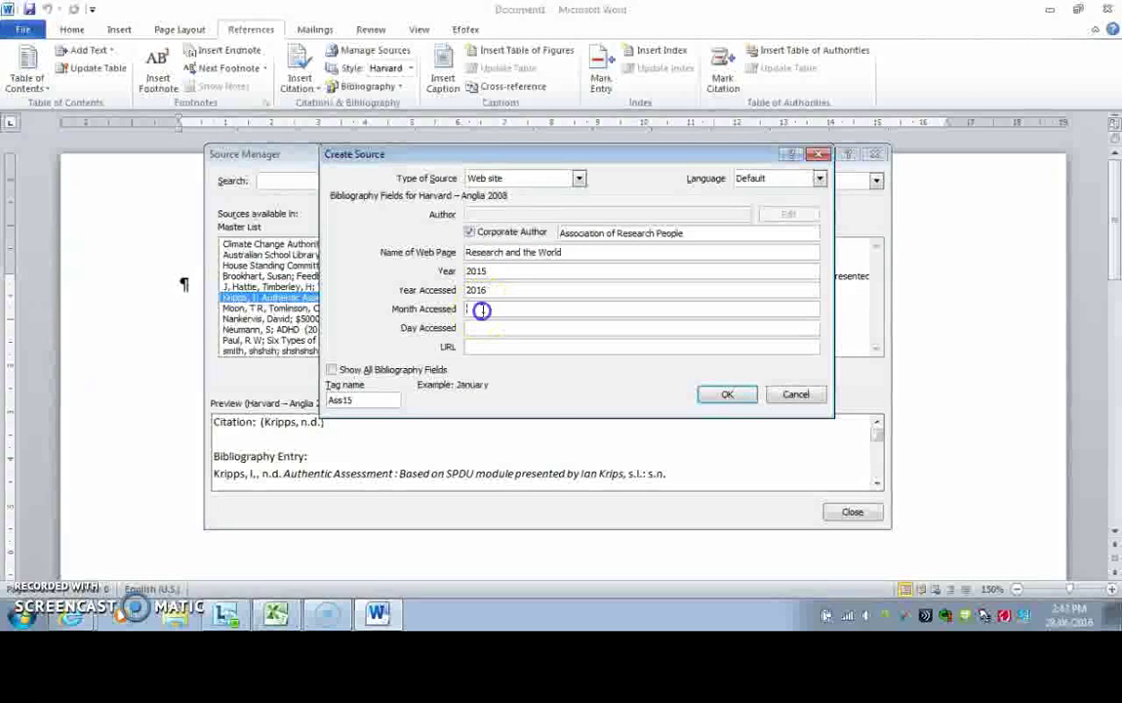
{"action": "type", "text": "May"}
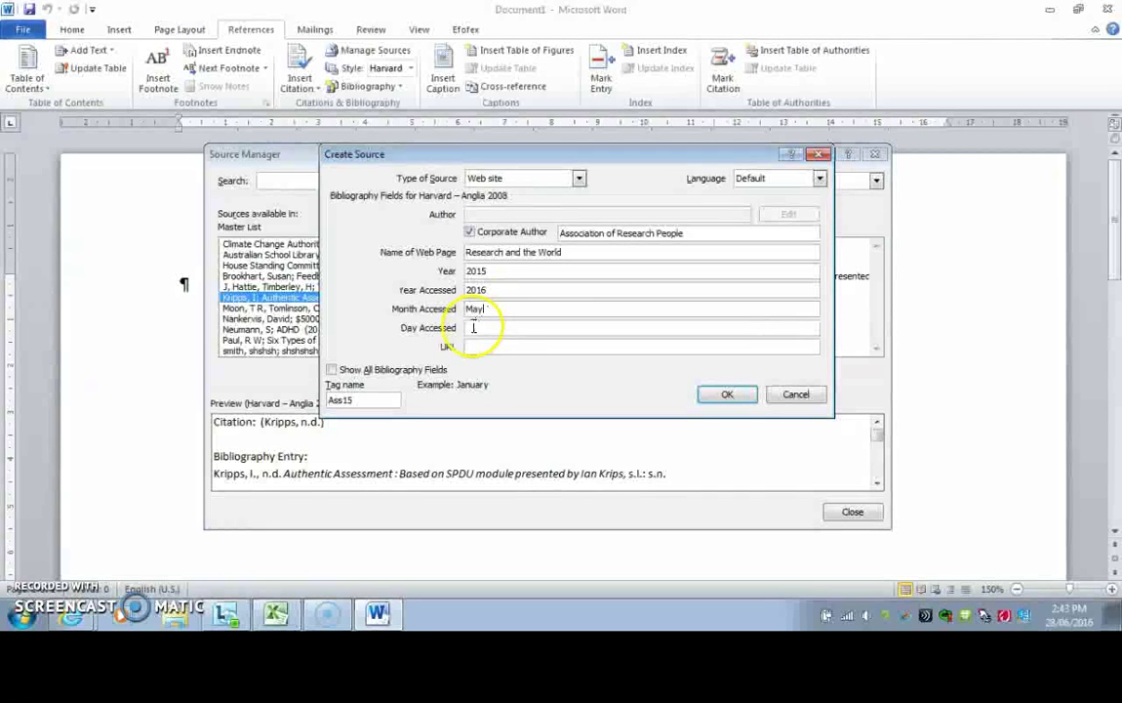
{"action": "left_click", "coordinate": [475, 326]}
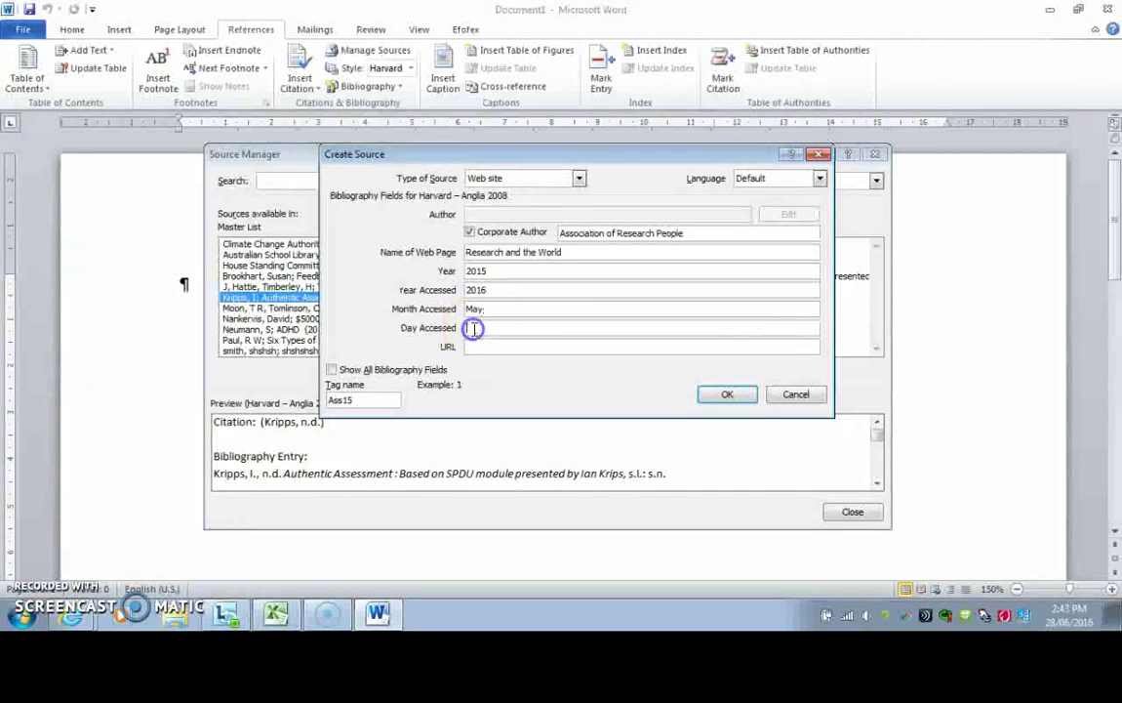
{"action": "type", "text": "2"}
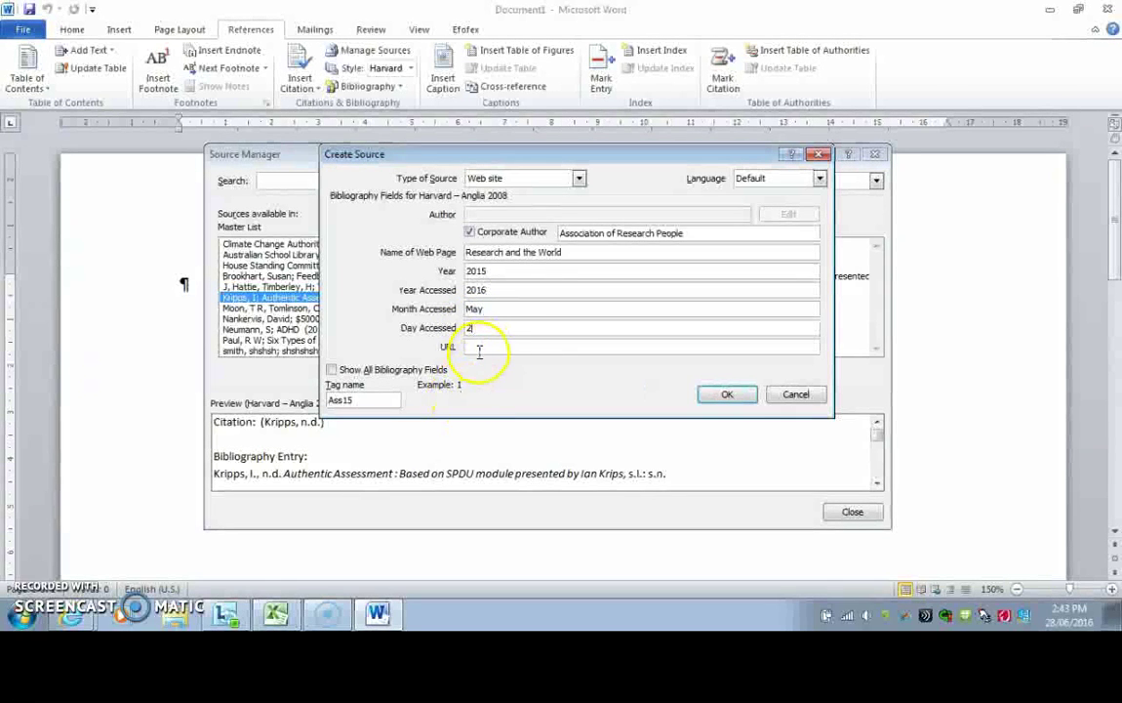
{"action": "left_click", "coordinate": [491, 343]}
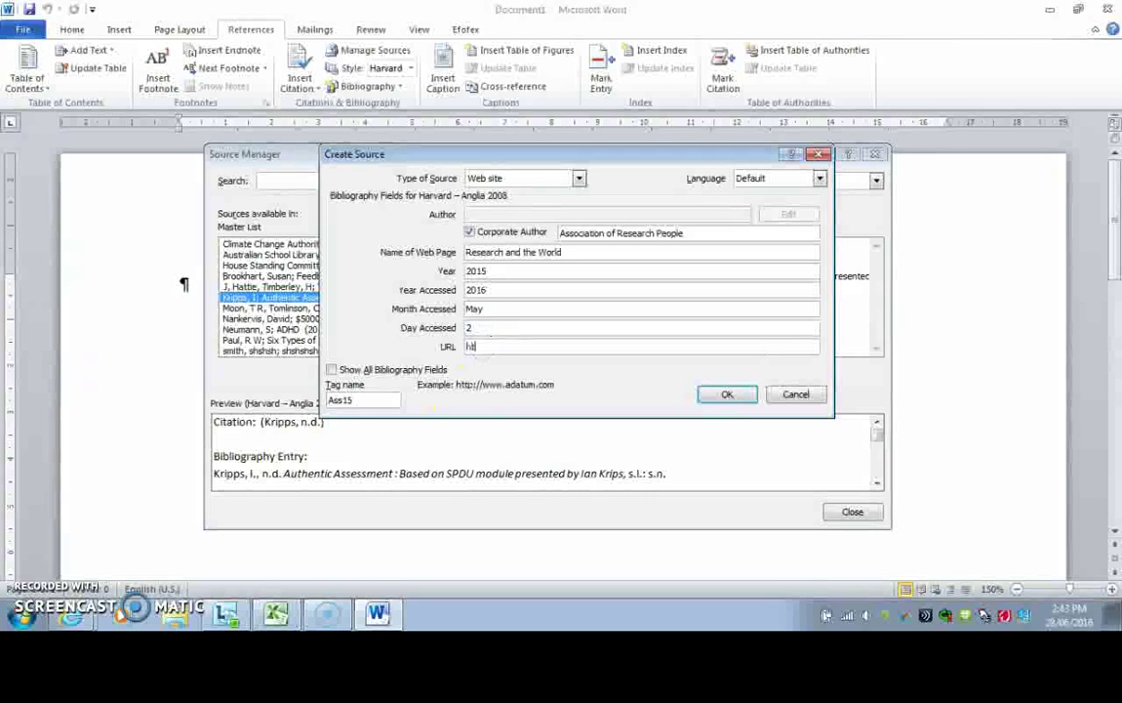
{"action": "type", "text": "http://www.gsgsgsg.com"}
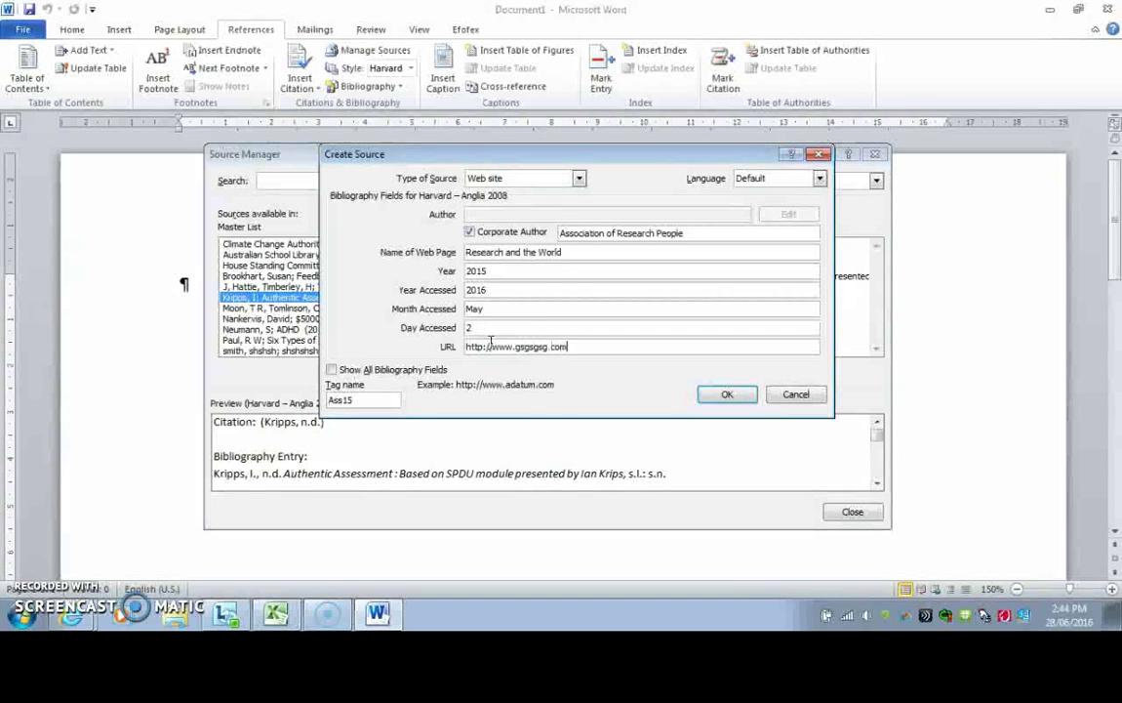
{"action": "left_click", "coordinate": [722, 398]}
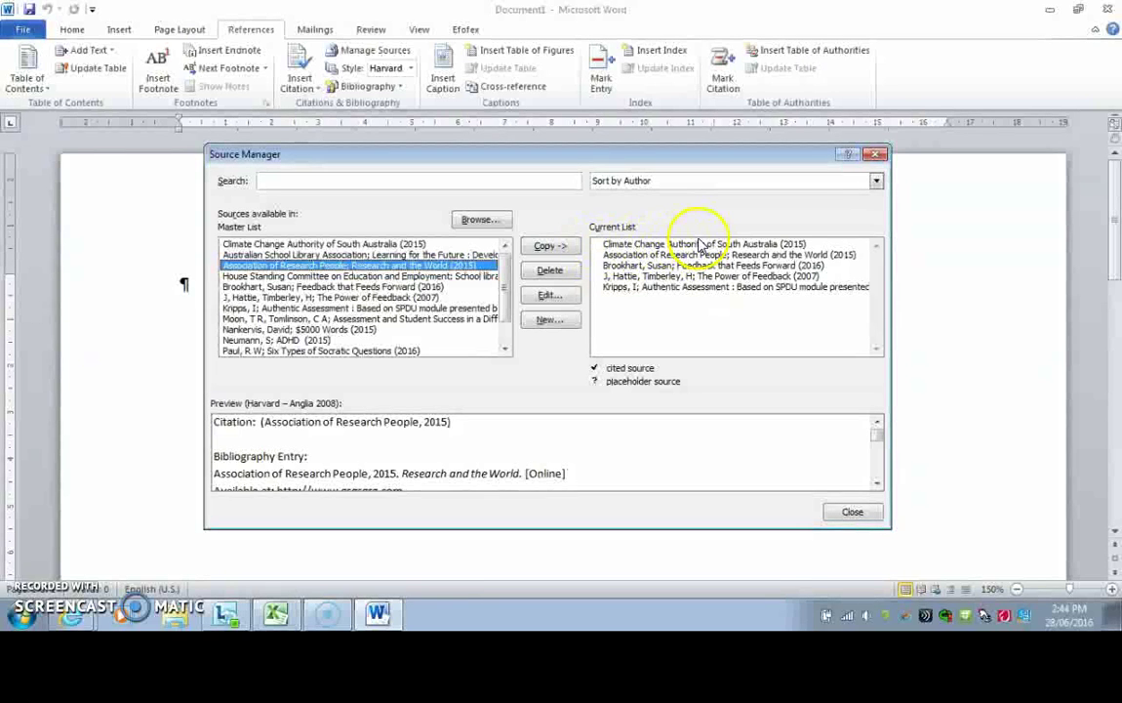
{"action": "left_click", "coordinate": [500, 342]}
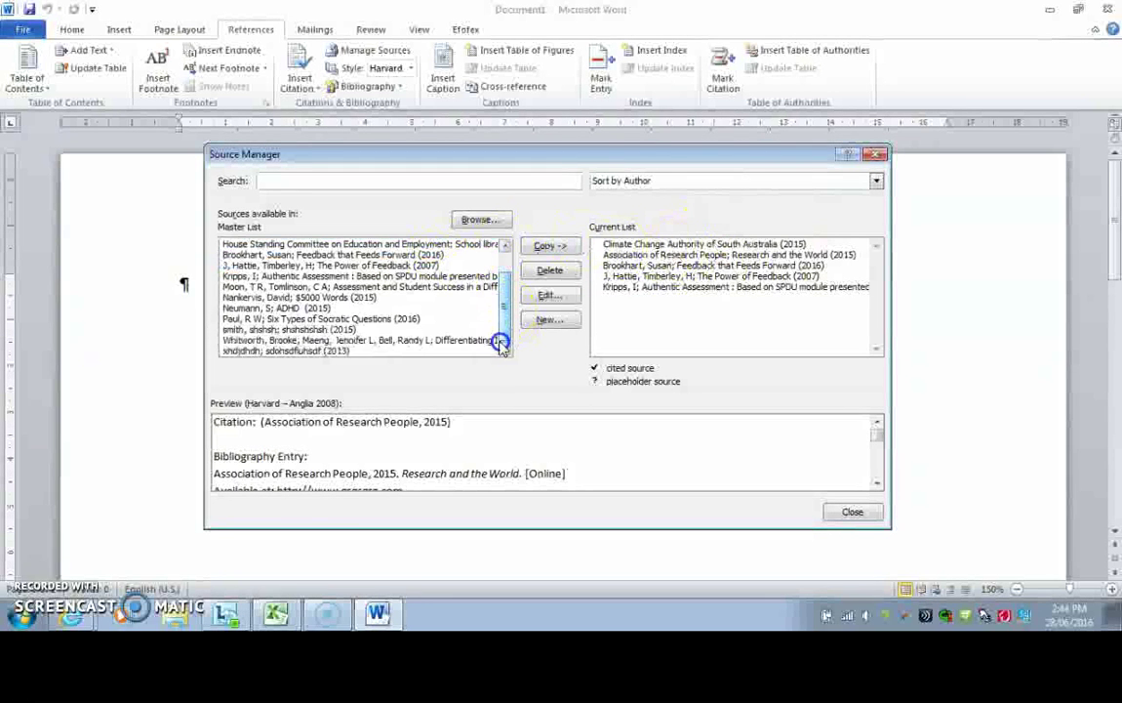
{"action": "left_click", "coordinate": [877, 153]}
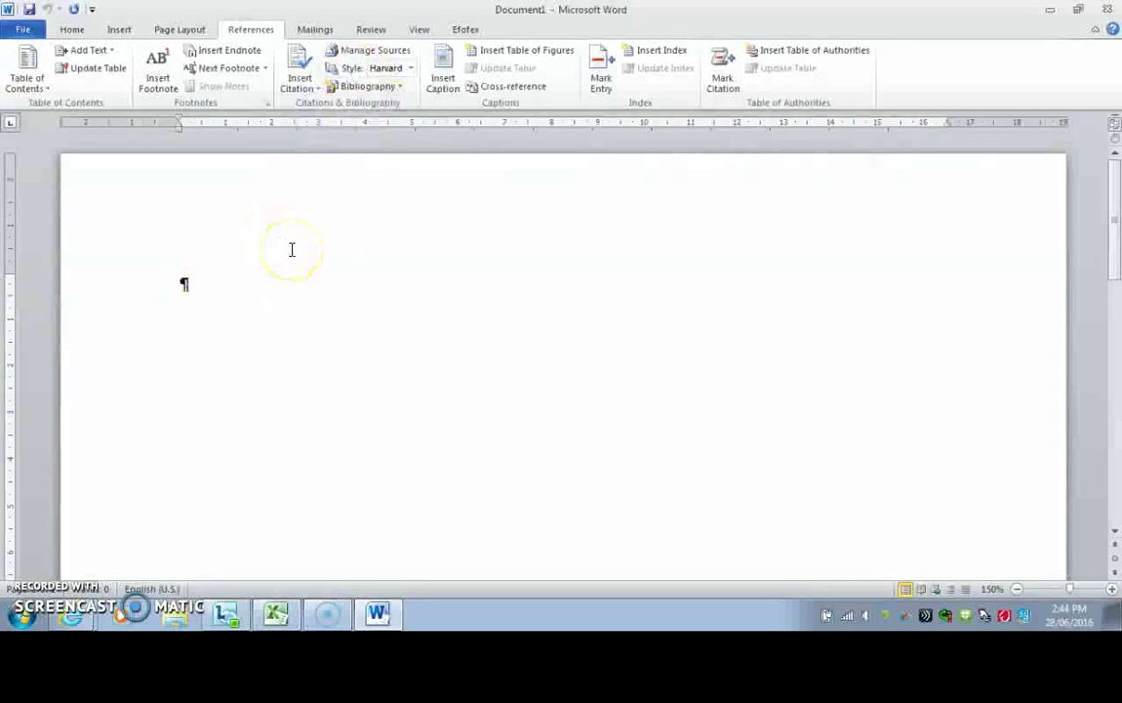
Write "Research is everywhere in the world, especially in the future" in the empty document.
{"action": "type", "text": "On the"}
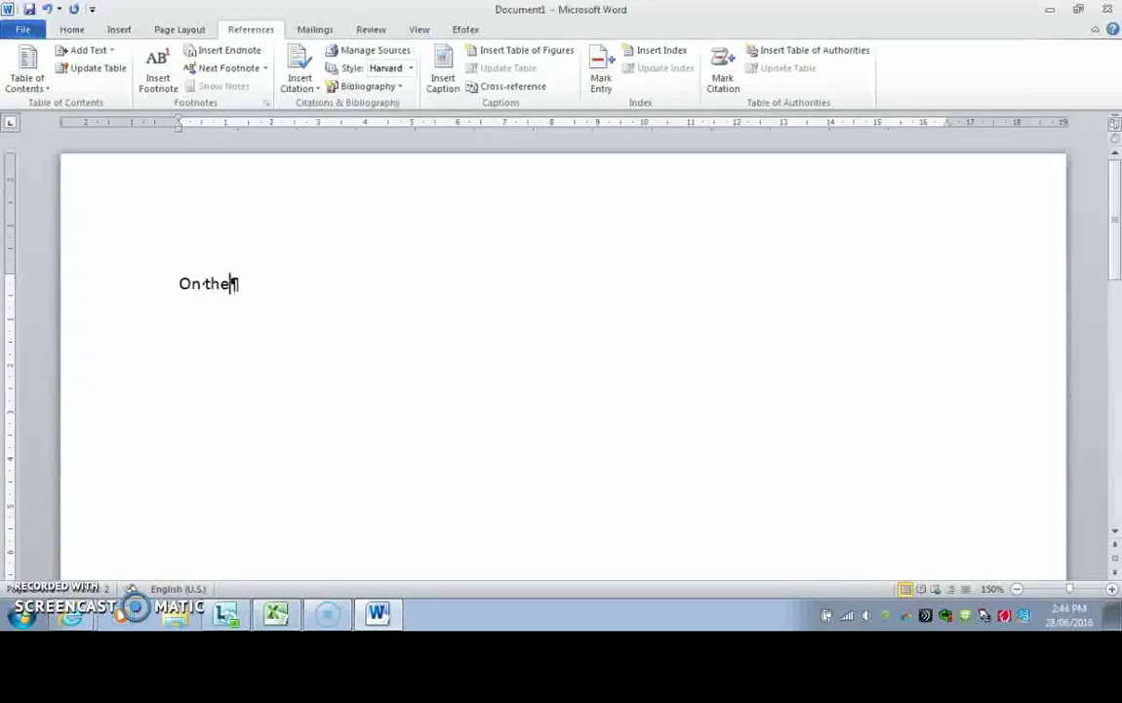
{"action": "type", "text": "research os"}
{"action": "key", "text": "BackSpace"}
{"action": "key", "text": "BackSpace"}
{"action": "key", "text": "BackSpace"}
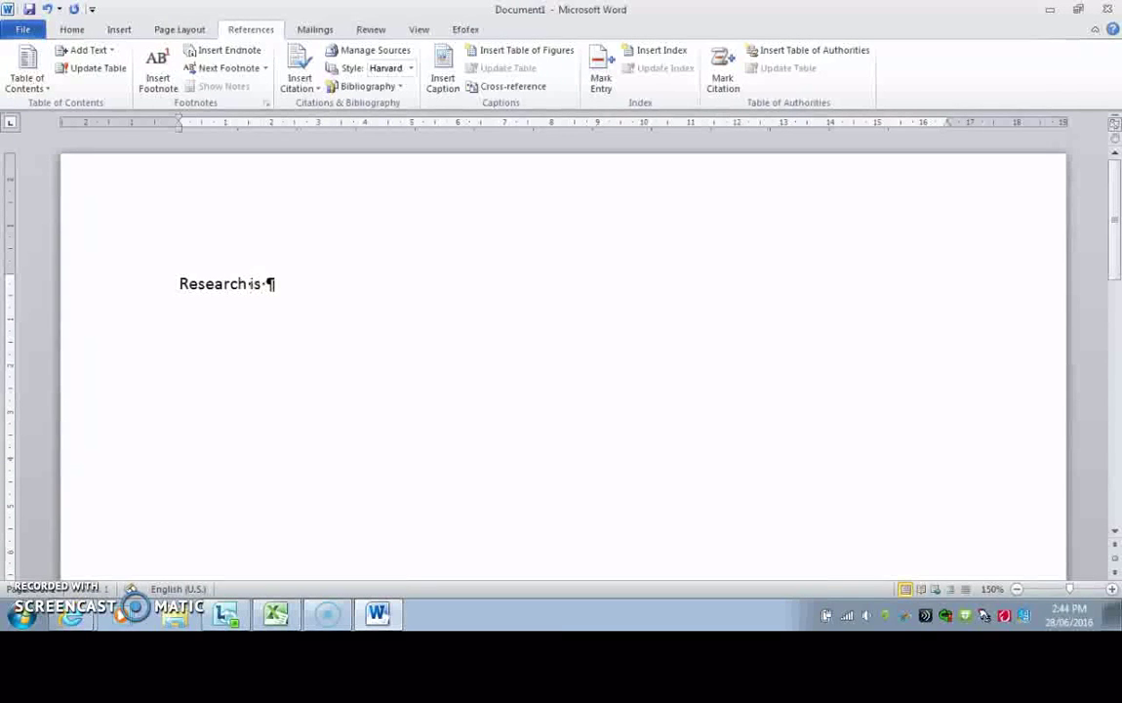
{"action": "type", "text": "is everywhe"}
{"action": "type", "text": "re "}
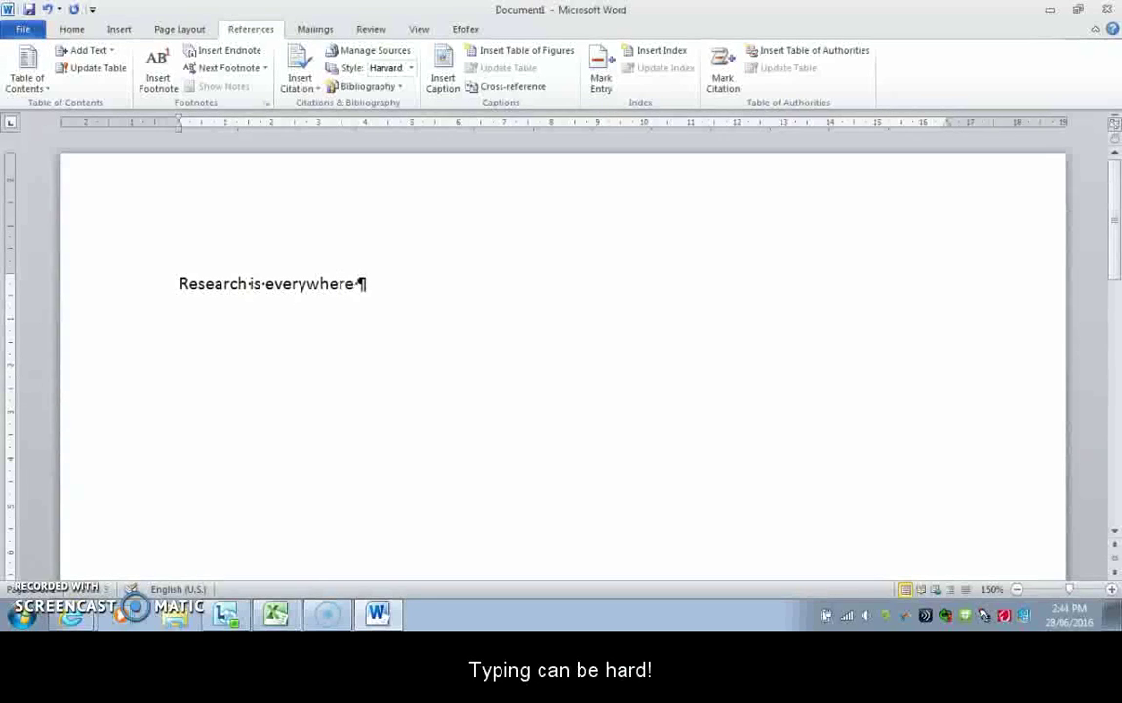
{"action": "type", "text": "in the world"}
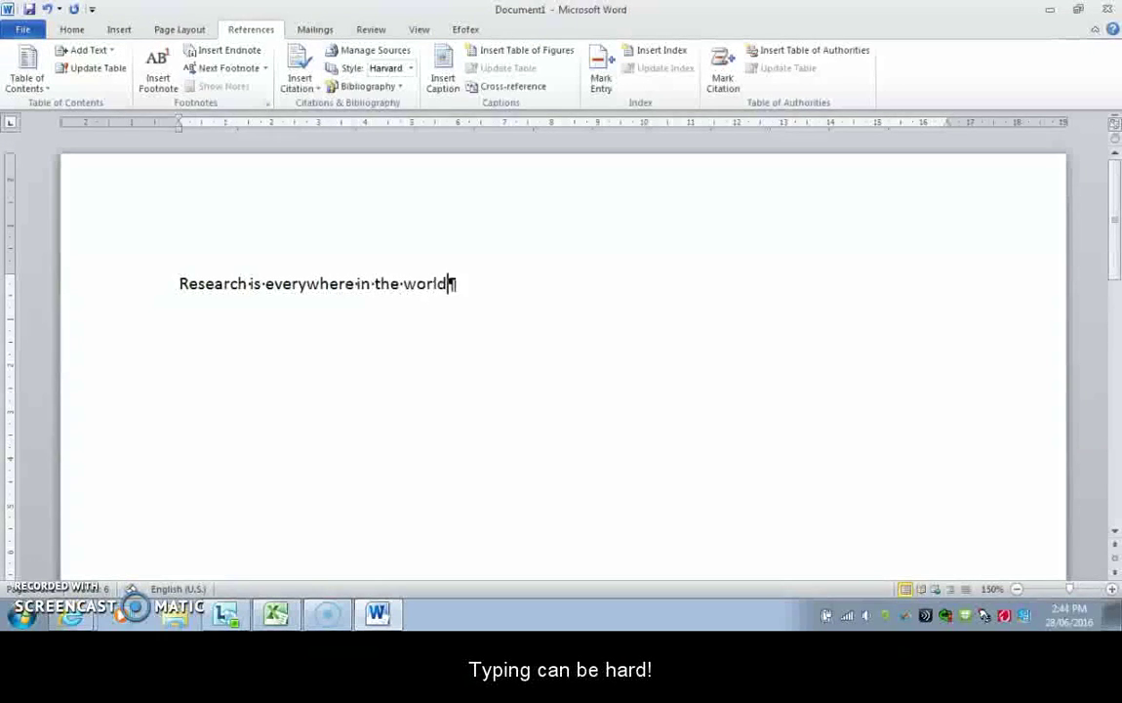
{"action": "type", "text": ", especial"}
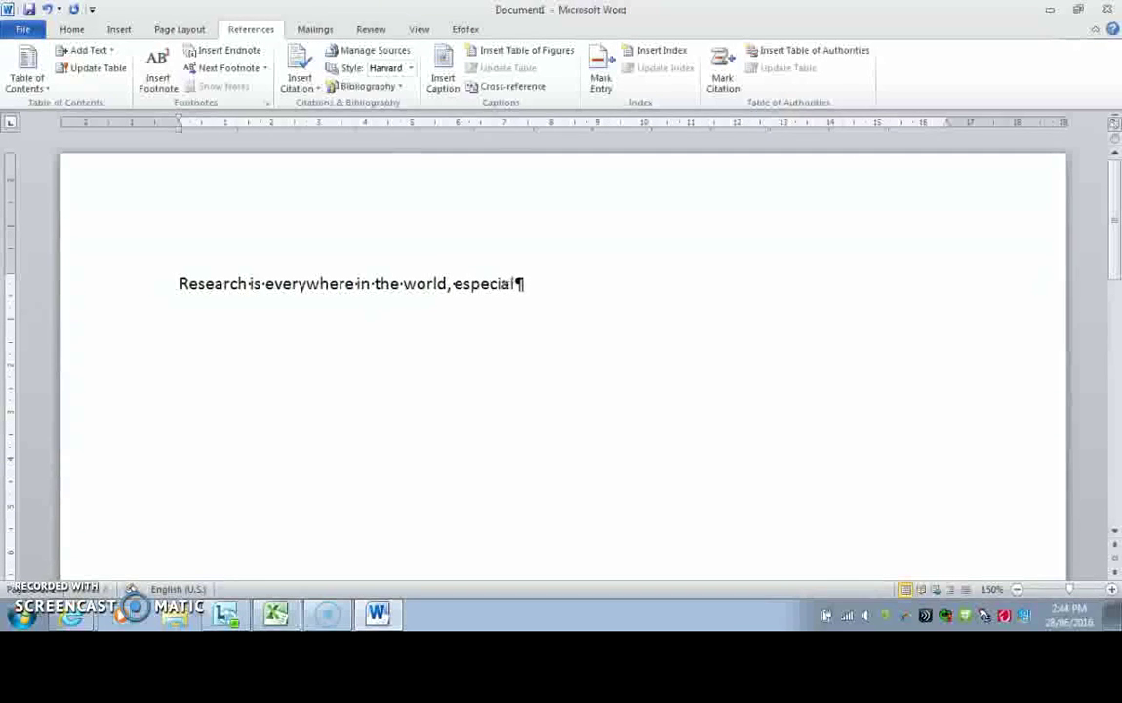
{"action": "type", "text": "ly in the future"}
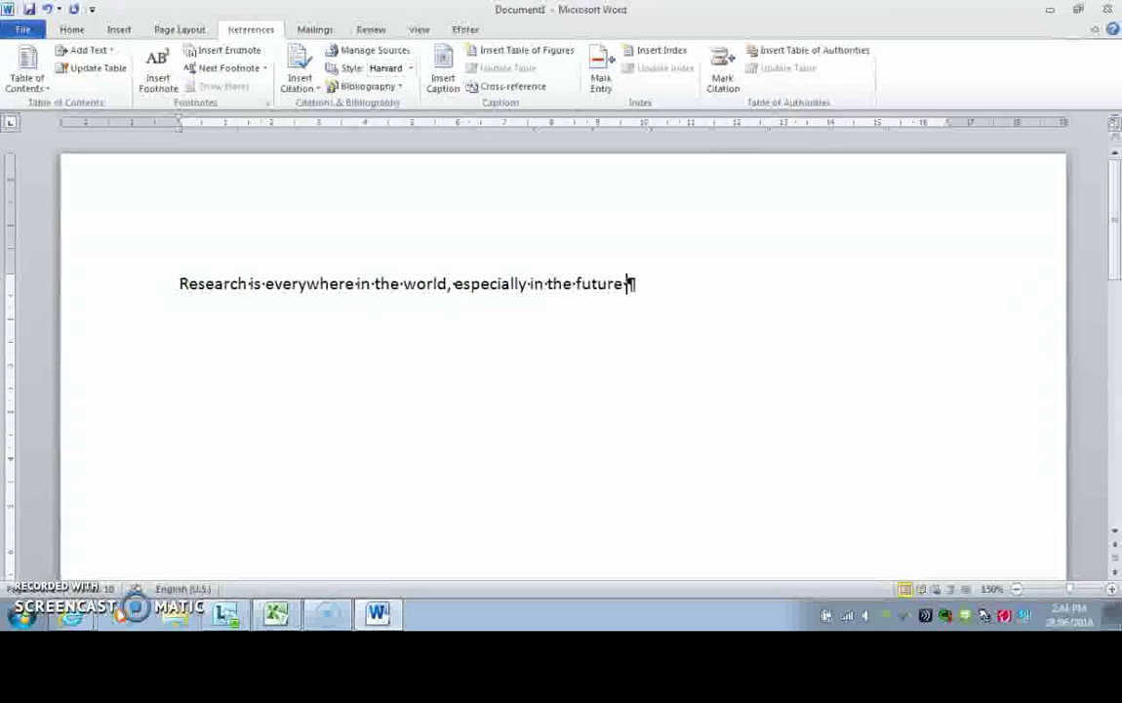
Cite the Association of Research People source after "future" and end the sentence with a full stop and two blank paragraphs.
{"action": "left_click", "coordinate": [312, 88]}
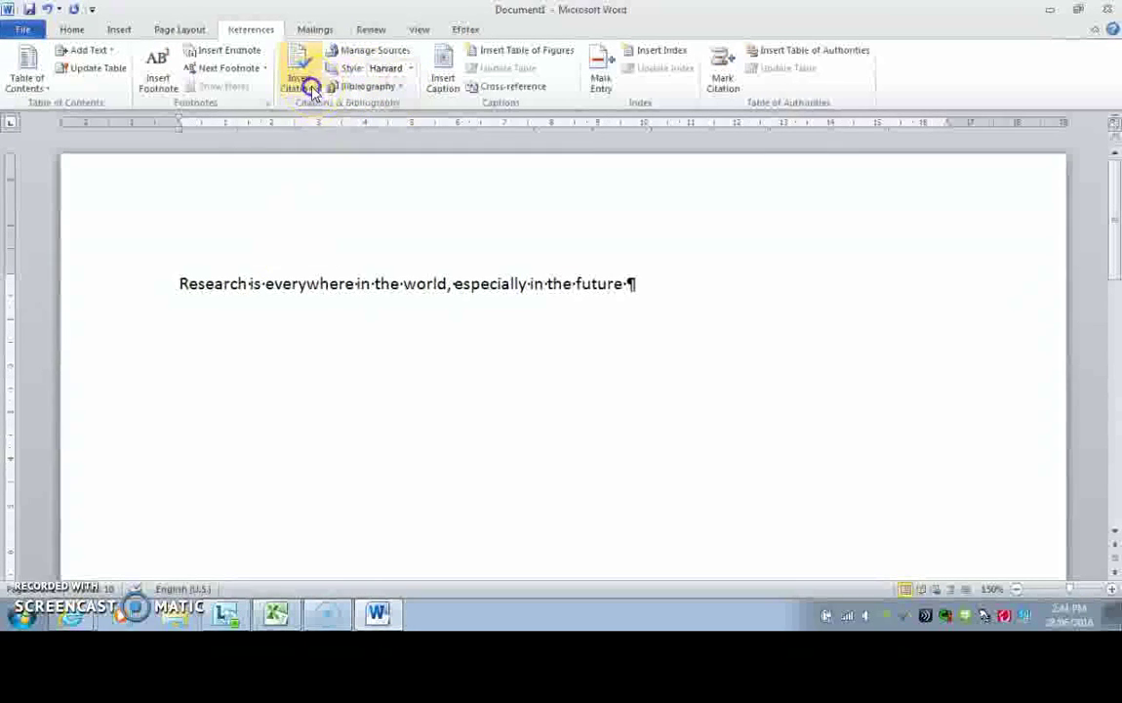
{"action": "left_click", "coordinate": [230, 114]}
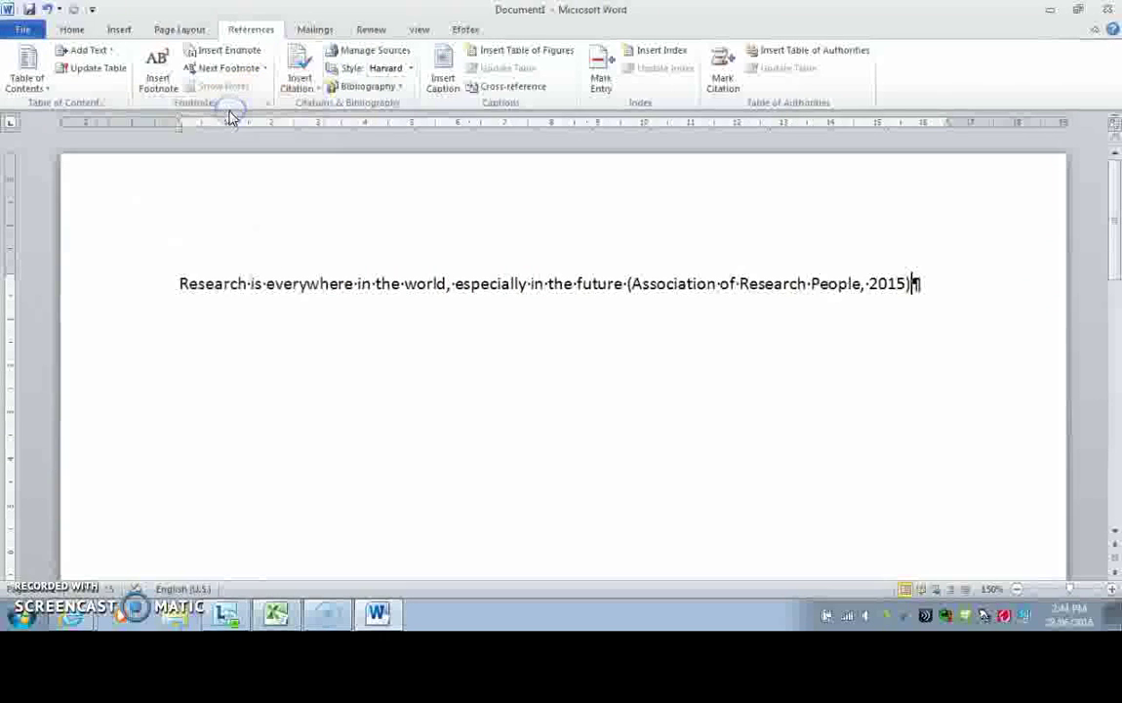
{"action": "key", "text": "Return"}
Edit the Association of Research People citation to suppress its author.
{"action": "left_click", "coordinate": [777, 285]}
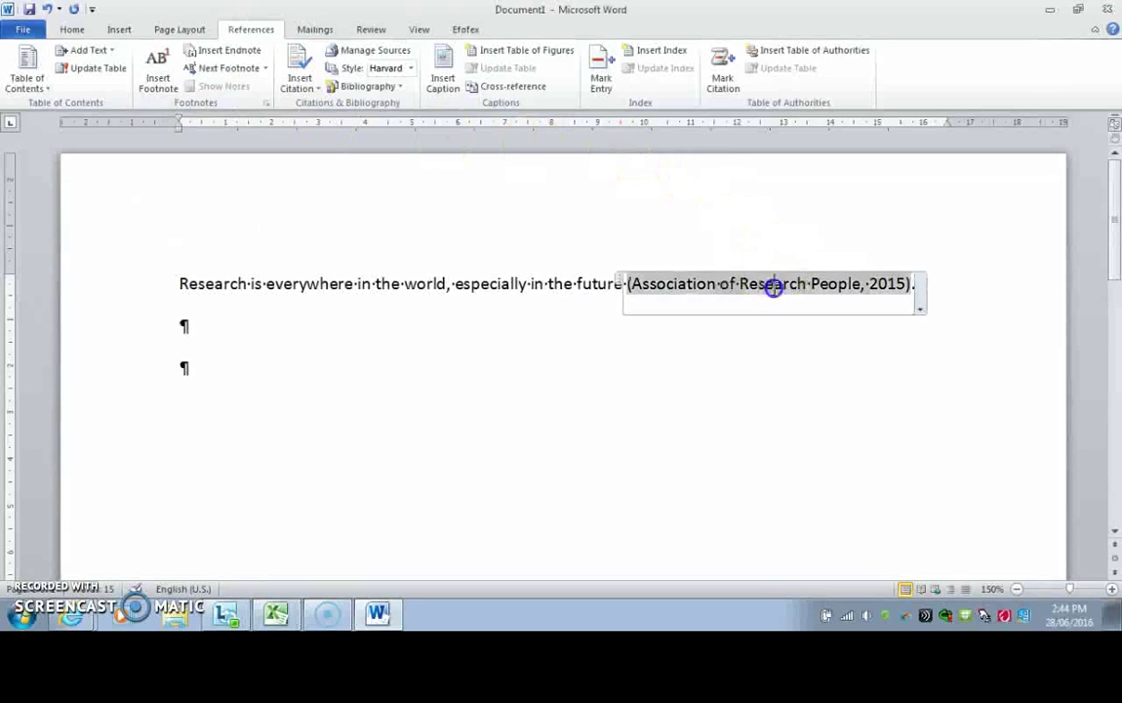
{"action": "left_click", "coordinate": [919, 304]}
{"action": "left_click", "coordinate": [852, 327]}
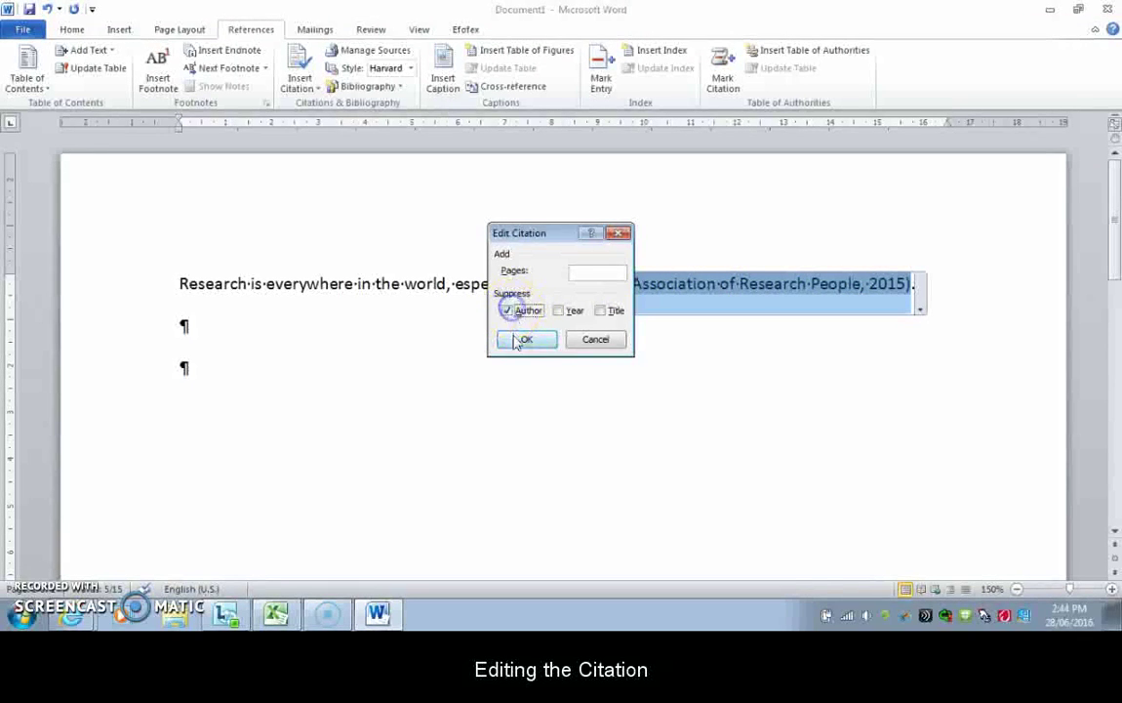
{"action": "left_click", "coordinate": [522, 339]}
Edit the citation again so that its author is no longer suppressed.
{"action": "left_click", "coordinate": [683, 298]}
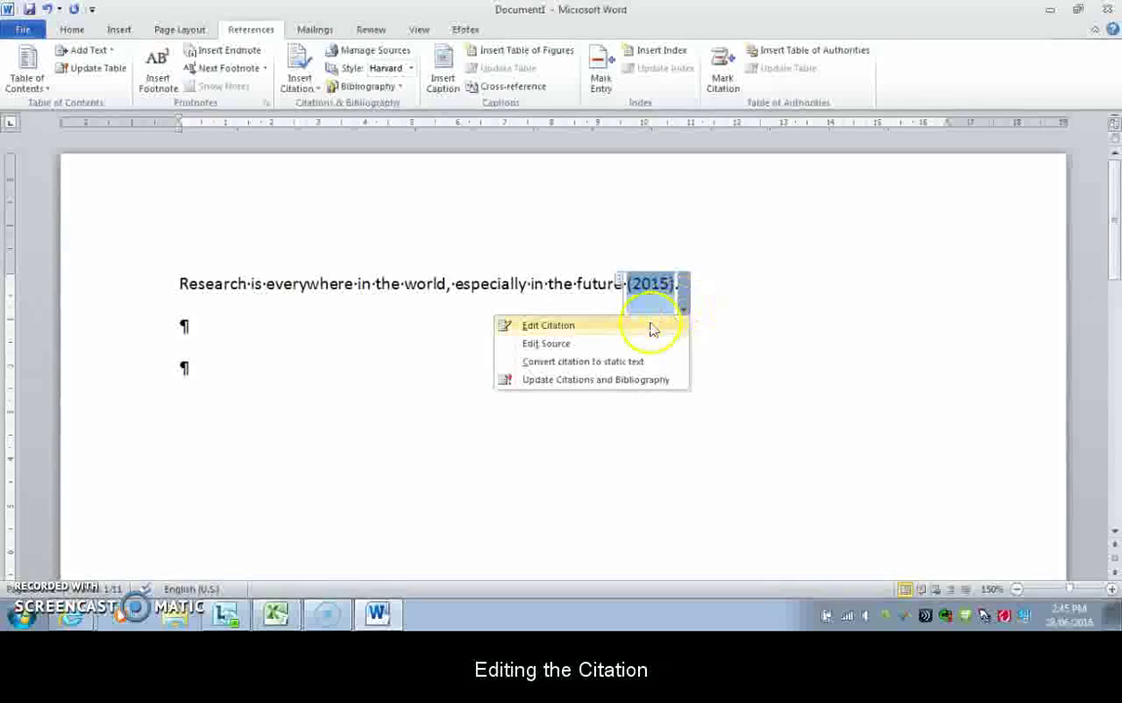
{"action": "left_click", "coordinate": [652, 325]}
{"action": "left_click", "coordinate": [509, 310]}
{"action": "left_click", "coordinate": [515, 336]}
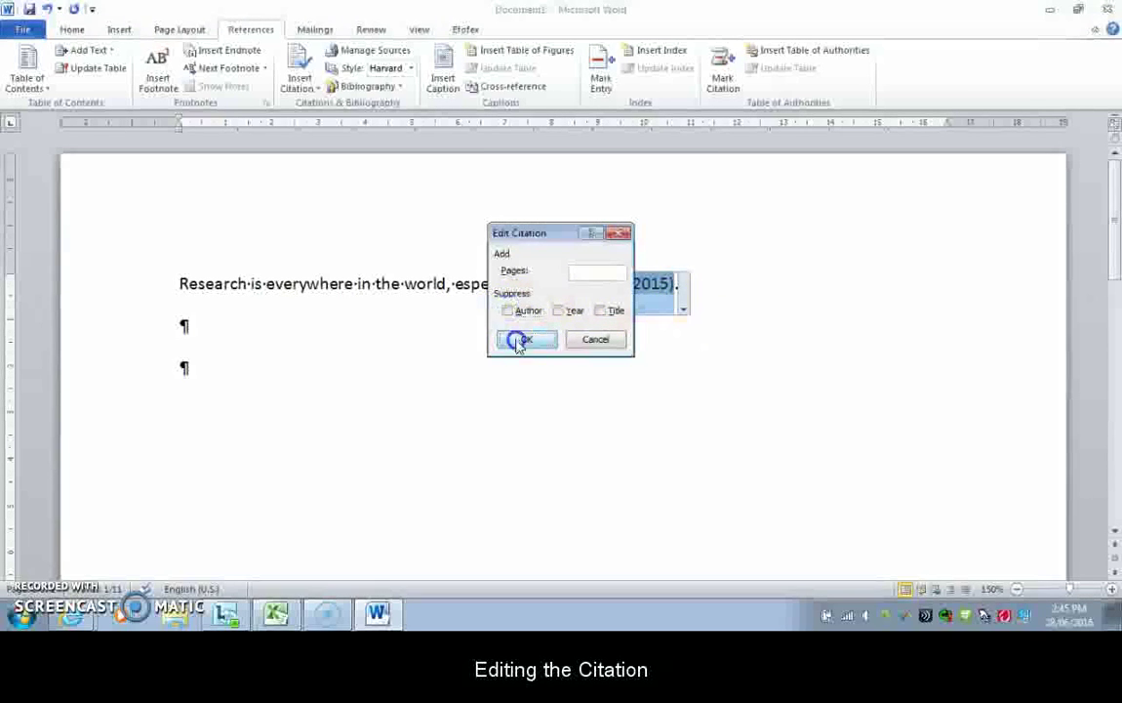
{"action": "left_click", "coordinate": [960, 291]}
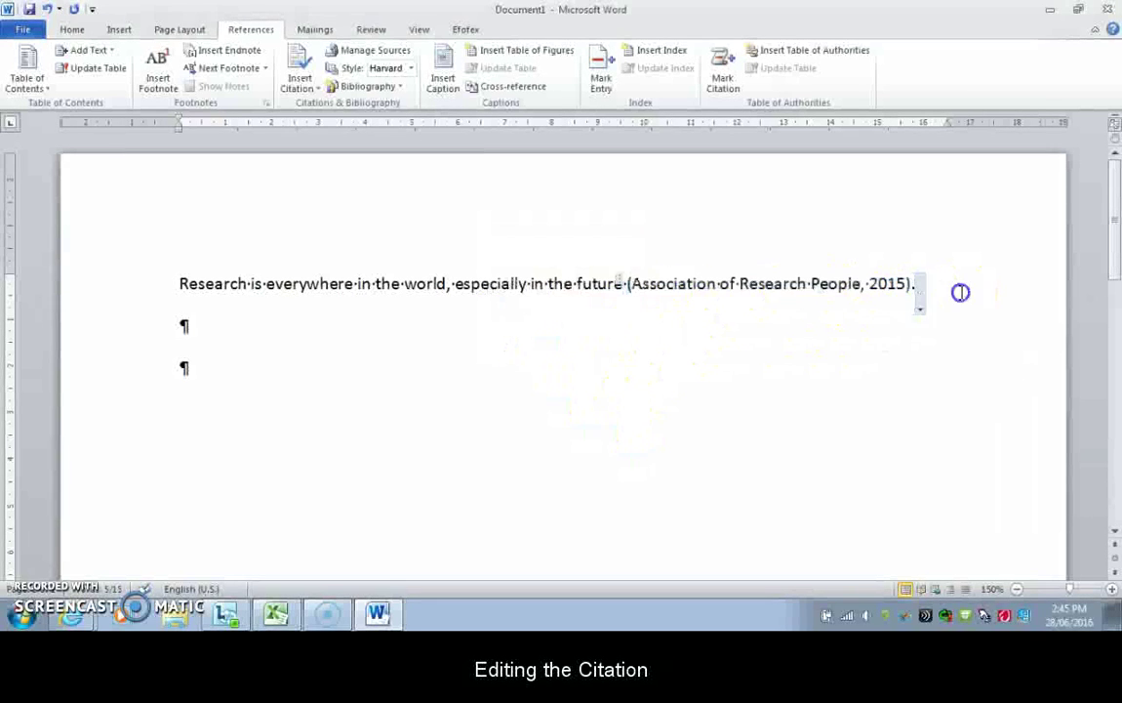
Review the citation's source details and close them without making changes.
{"action": "left_click", "coordinate": [903, 283]}
{"action": "left_click", "coordinate": [919, 308]}
{"action": "left_click", "coordinate": [861, 341]}
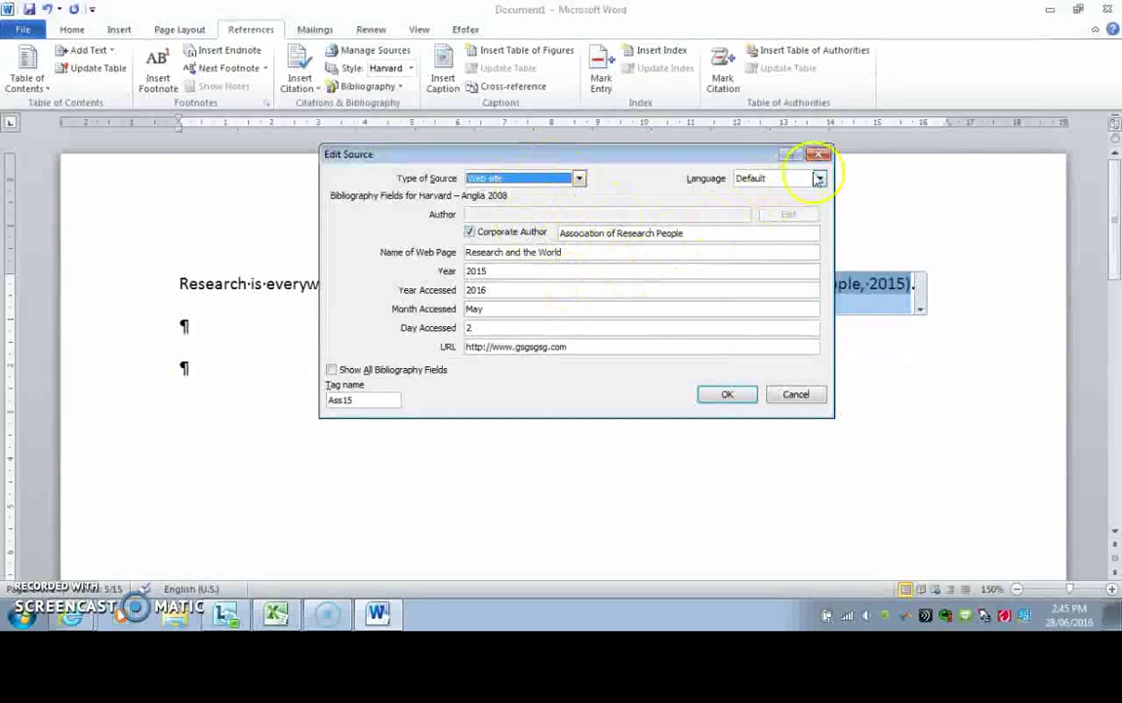
{"action": "left_click", "coordinate": [820, 154]}
Convert the Association of Research People citation to static text.
{"action": "left_click", "coordinate": [921, 304]}
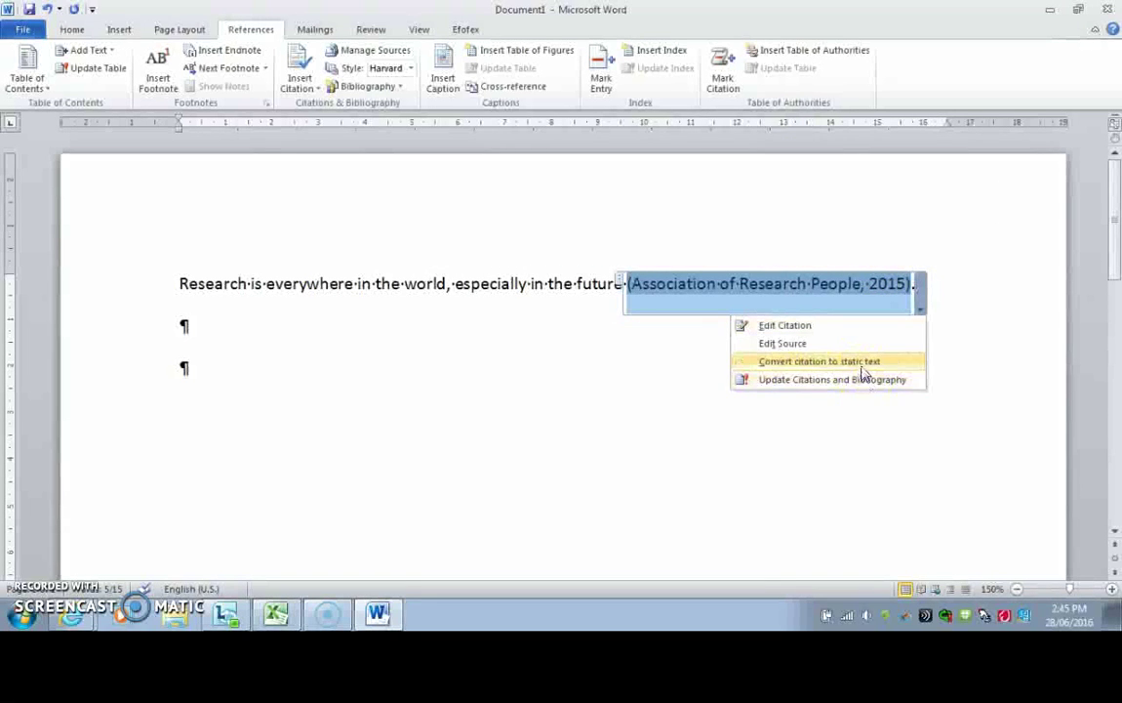
{"action": "left_click", "coordinate": [859, 362]}
{"action": "left_click", "coordinate": [911, 282]}
{"action": "type", "text": "."}
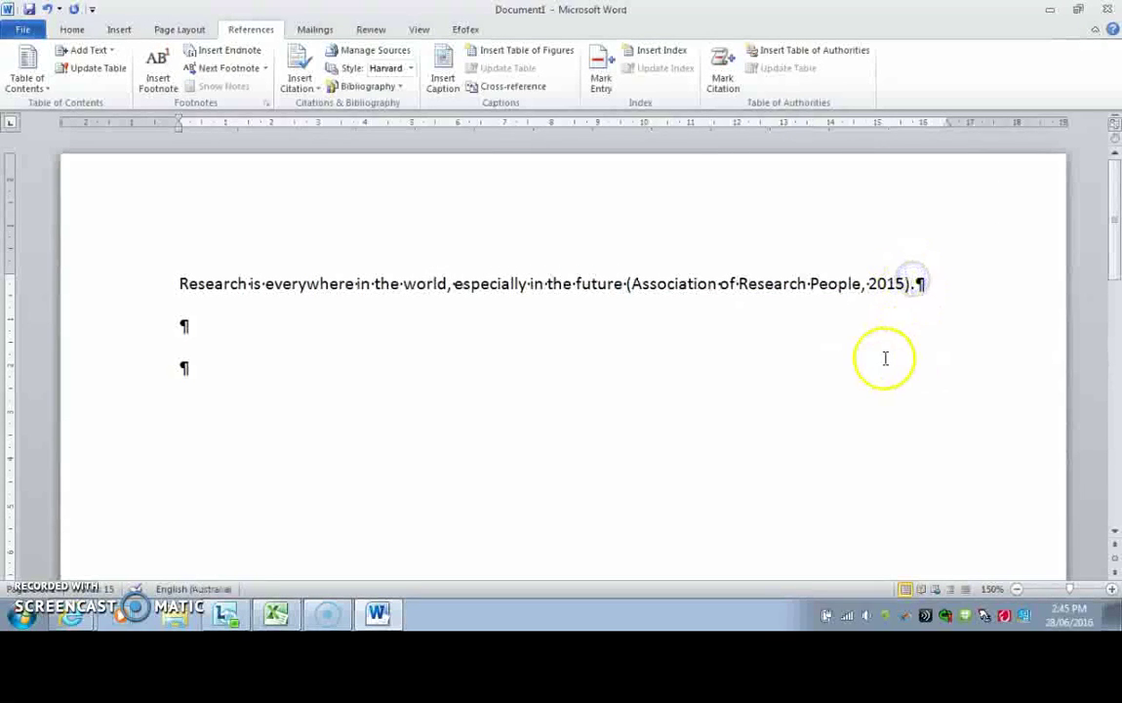
{"action": "key", "text": "BackSpace"}
Add blank paragraphs below the sentence until the document continues on a new page.
{"action": "left_click", "coordinate": [920, 290]}
{"action": "key", "text": "Return"}
{"action": "key", "text": "Return"}
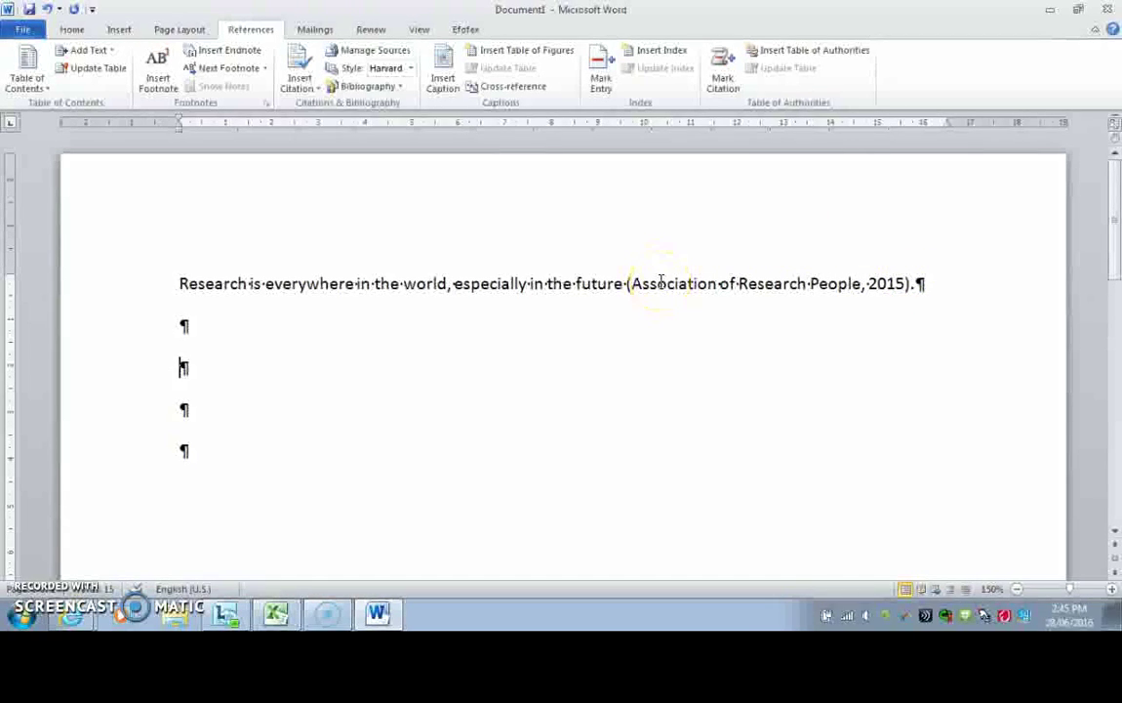
{"action": "scroll", "coordinate": [659, 279], "scroll_direction": "down", "scroll_amount": 3}
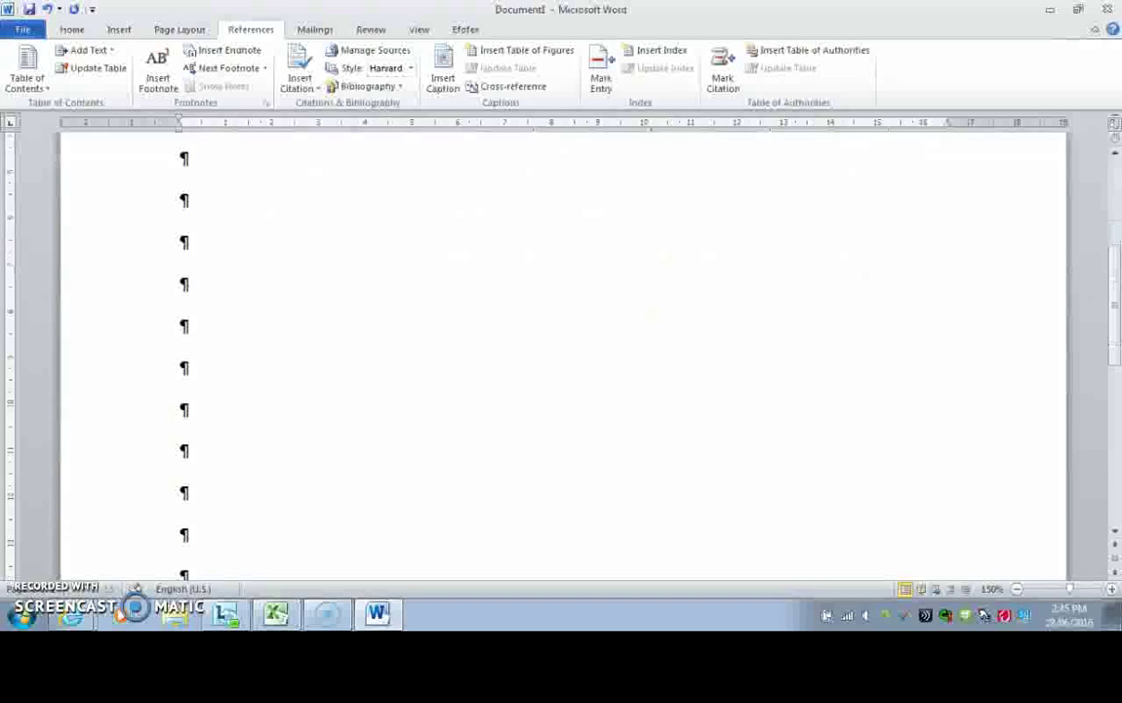
{"action": "scroll", "coordinate": [669, 251], "scroll_direction": "down", "scroll_amount": 2}
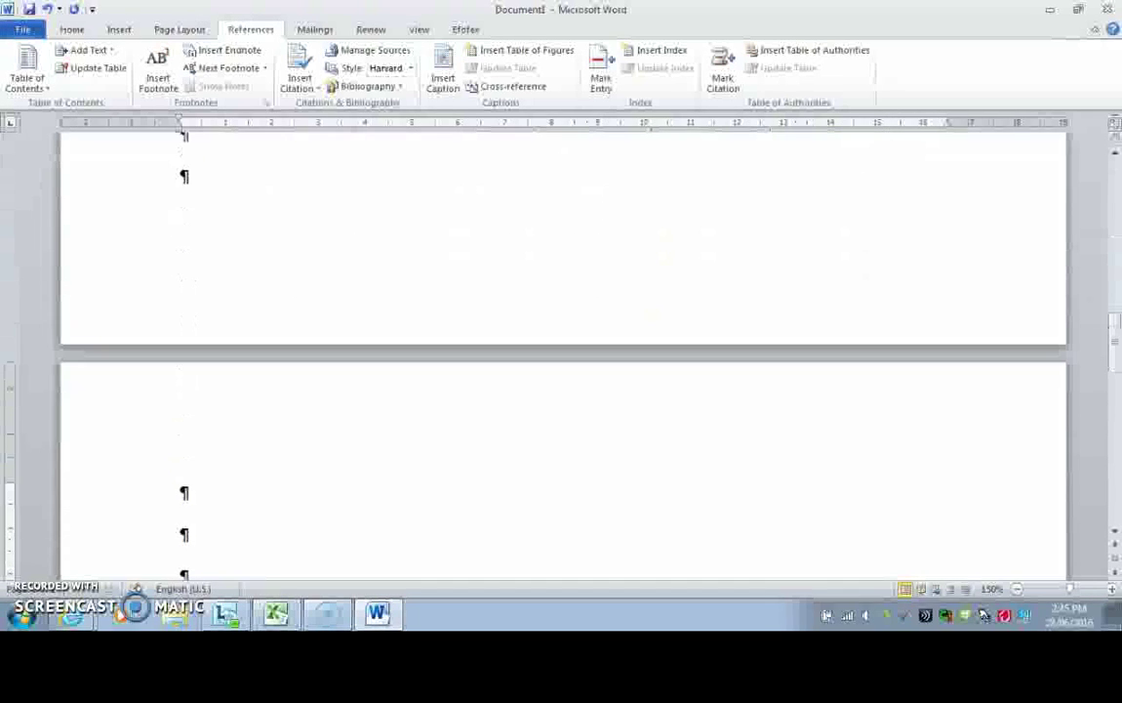
Insert the built-in Bibliography on the new page and select it.
{"action": "left_click", "coordinate": [183, 176]}
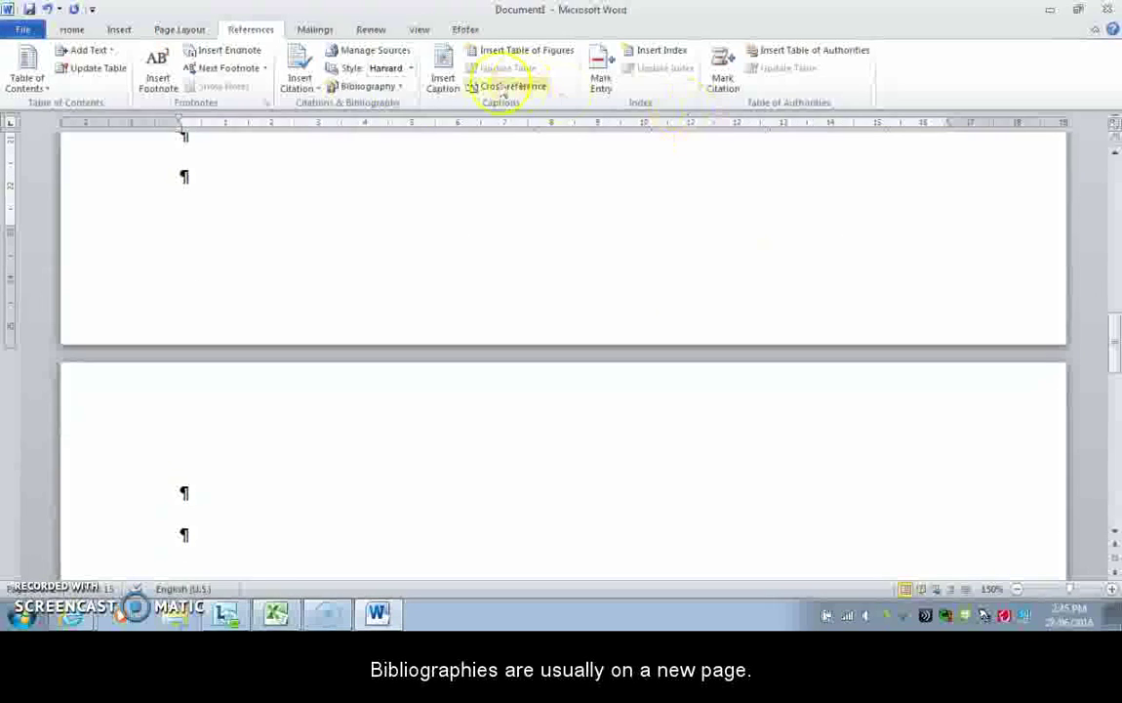
{"action": "left_click", "coordinate": [386, 86]}
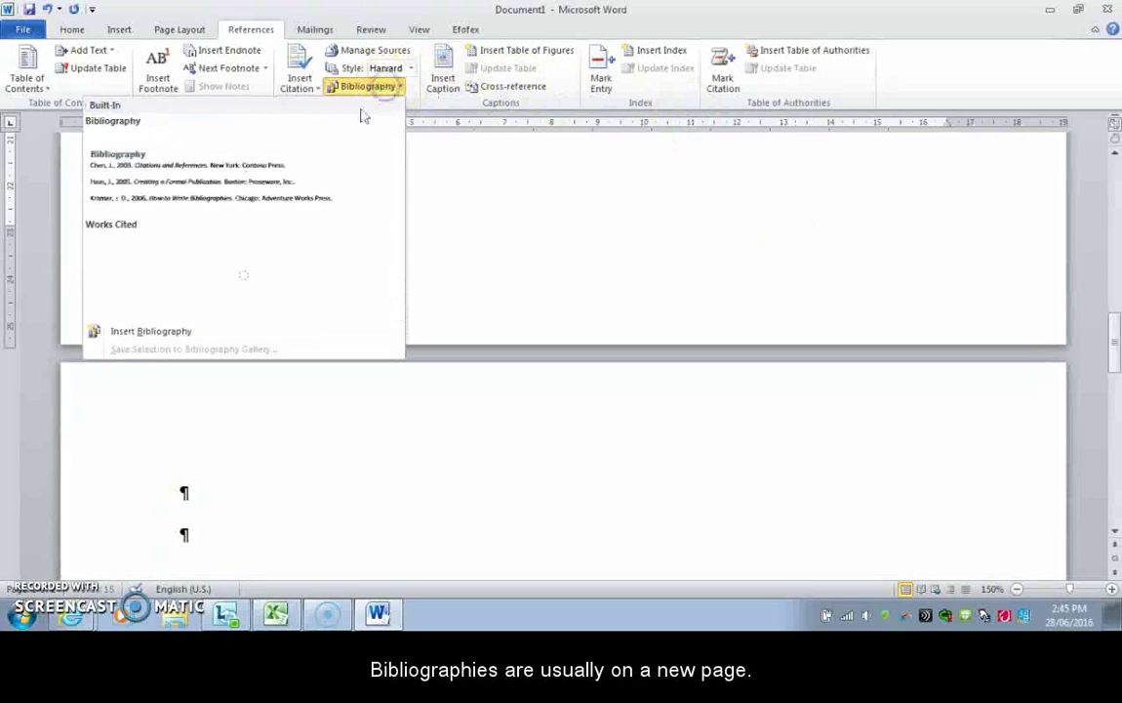
{"action": "left_click", "coordinate": [288, 172]}
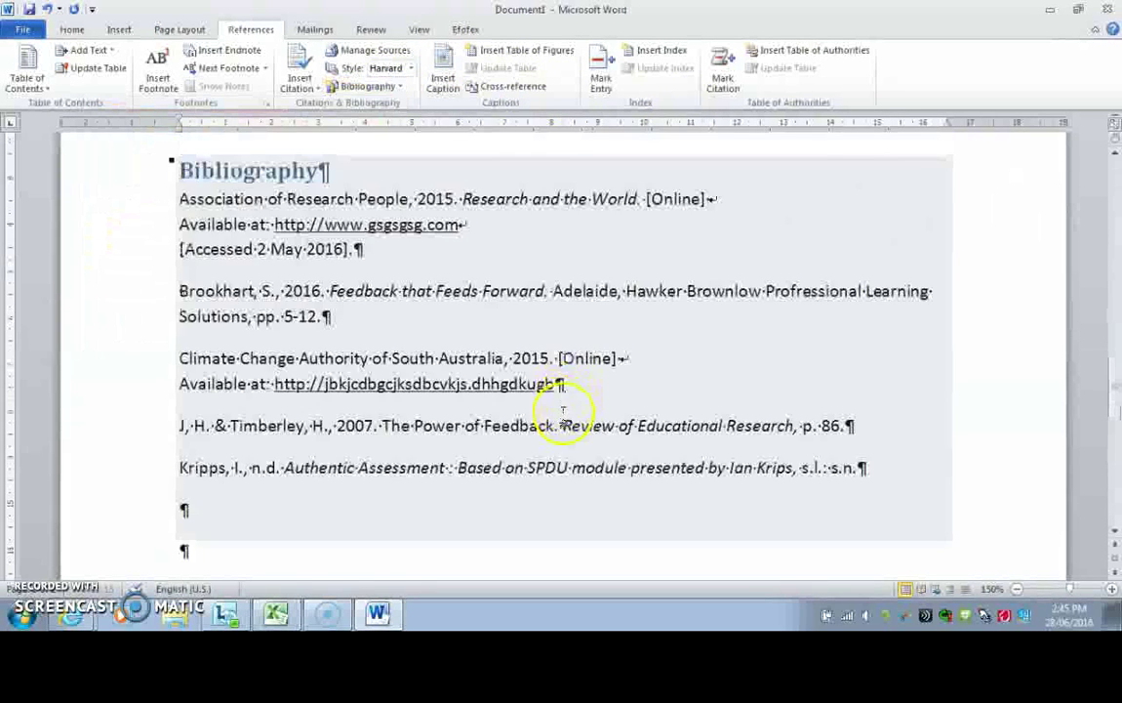
{"action": "scroll", "coordinate": [566, 419], "scroll_direction": "up", "scroll_amount": 3}
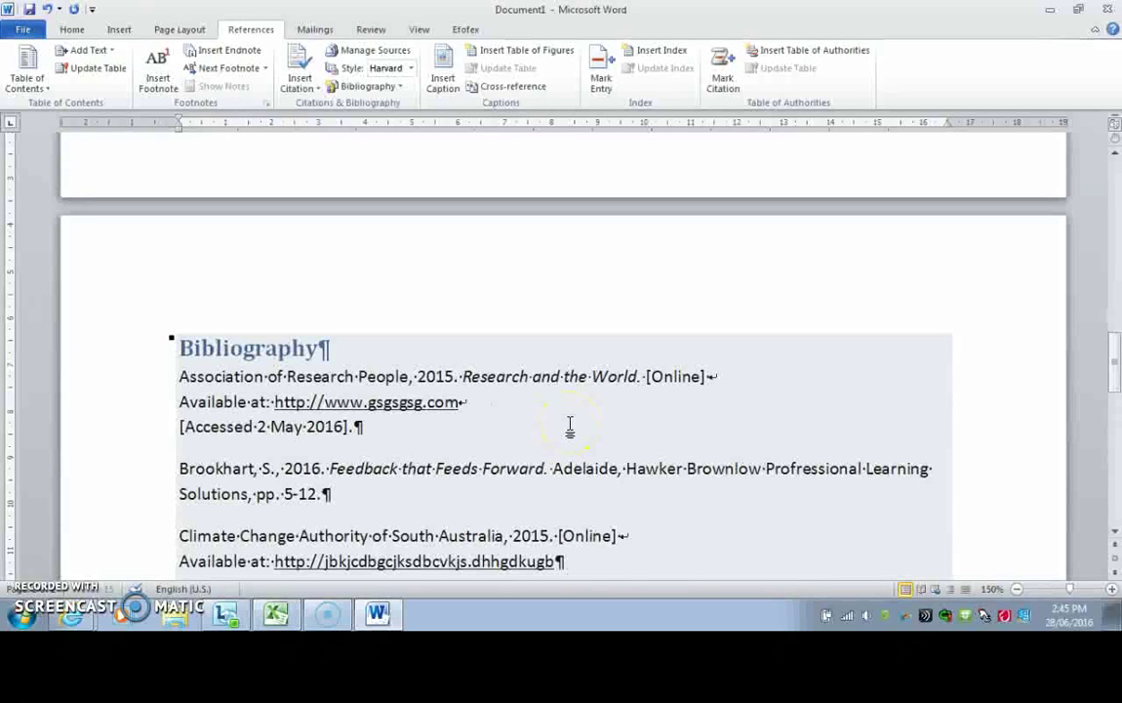
{"action": "scroll", "coordinate": [472, 353], "scroll_direction": "down", "scroll_amount": 2}
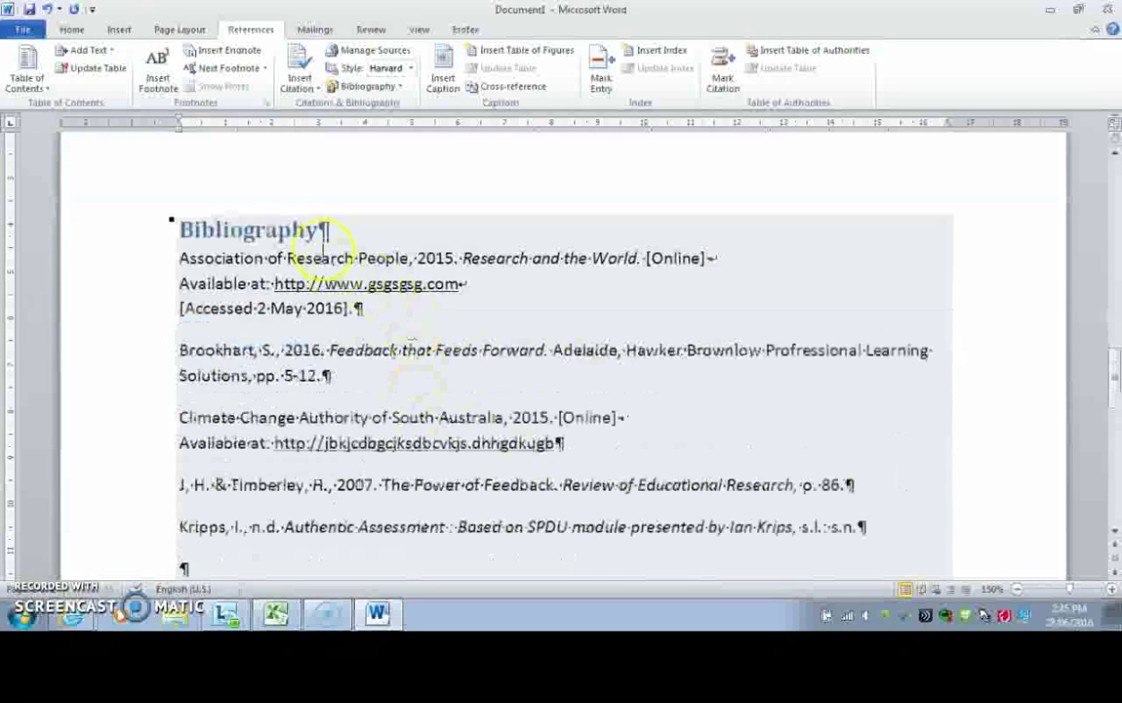
{"action": "left_click", "coordinate": [305, 230]}
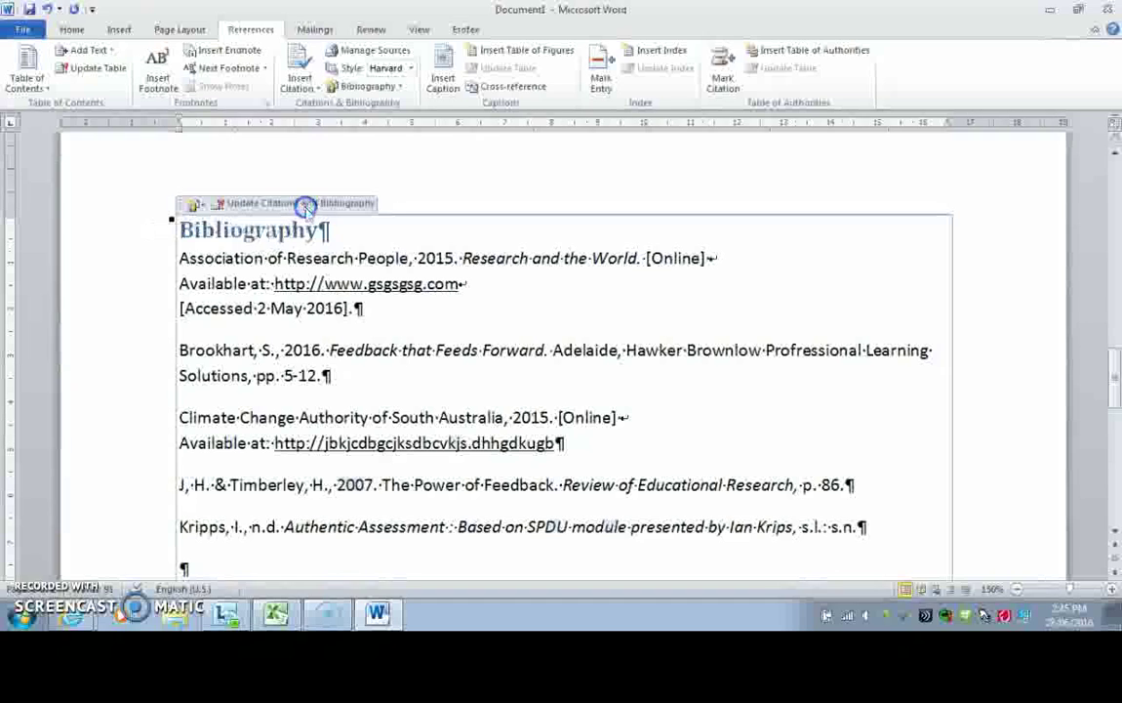
Copy the $5000 Words (2015) source from the master list to the current list and update the bibliography.
{"action": "left_click", "coordinate": [374, 49]}
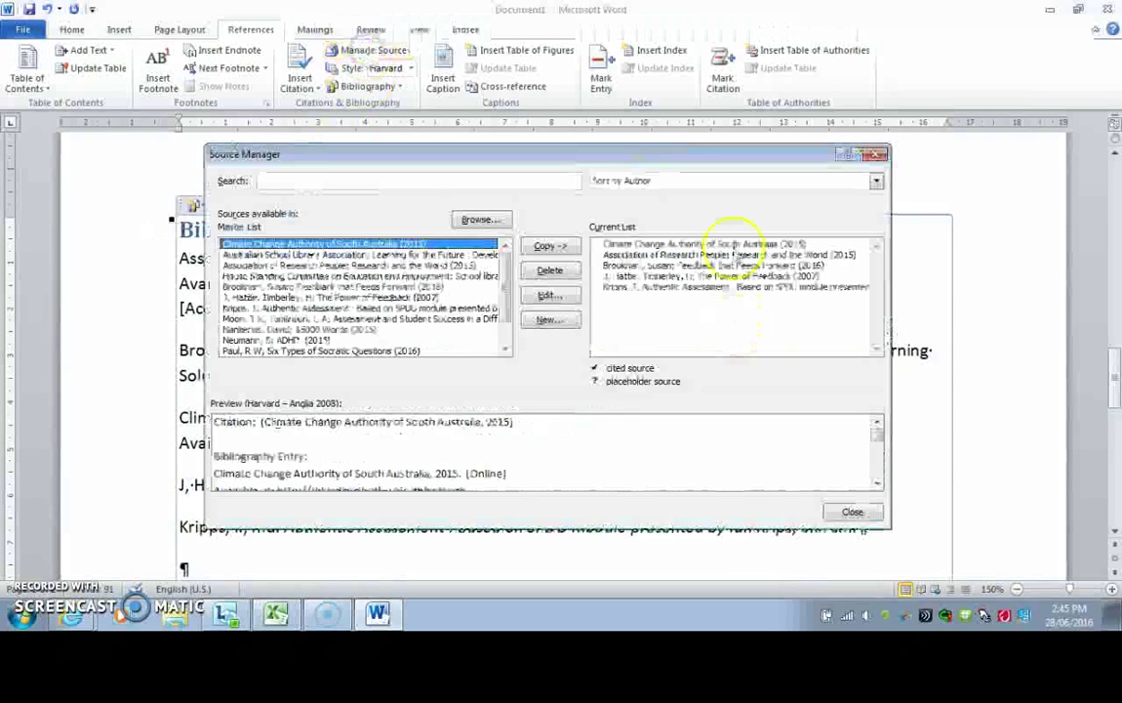
{"action": "left_click", "coordinate": [876, 154]}
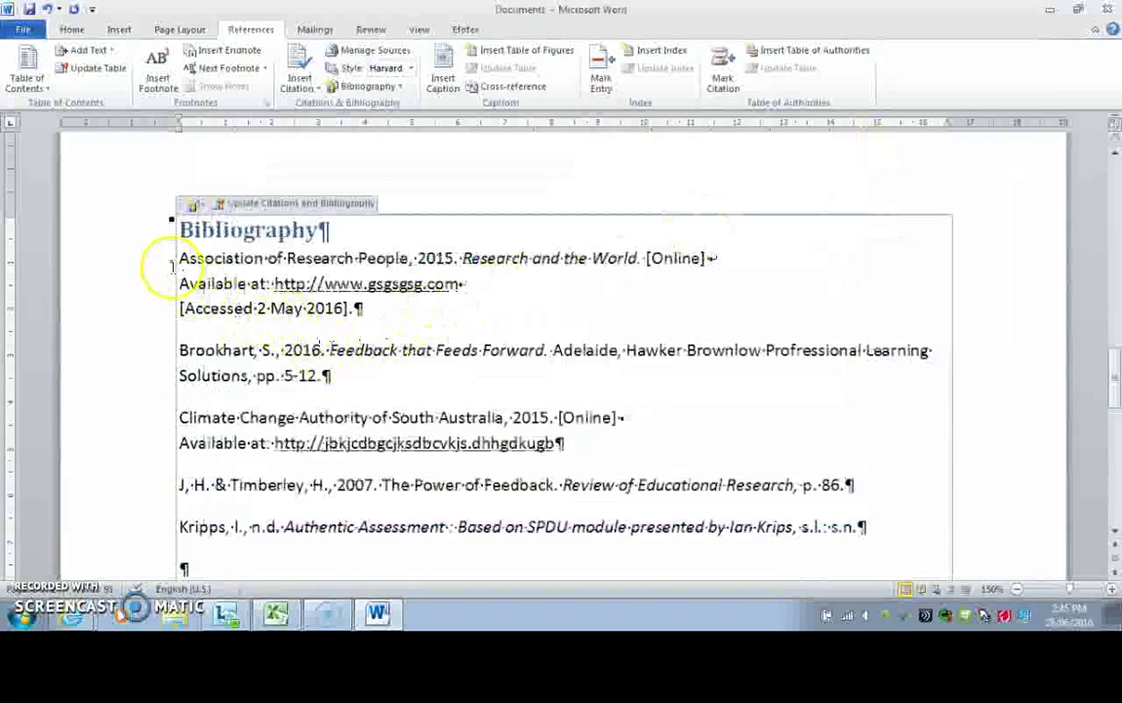
{"action": "left_click", "coordinate": [363, 49]}
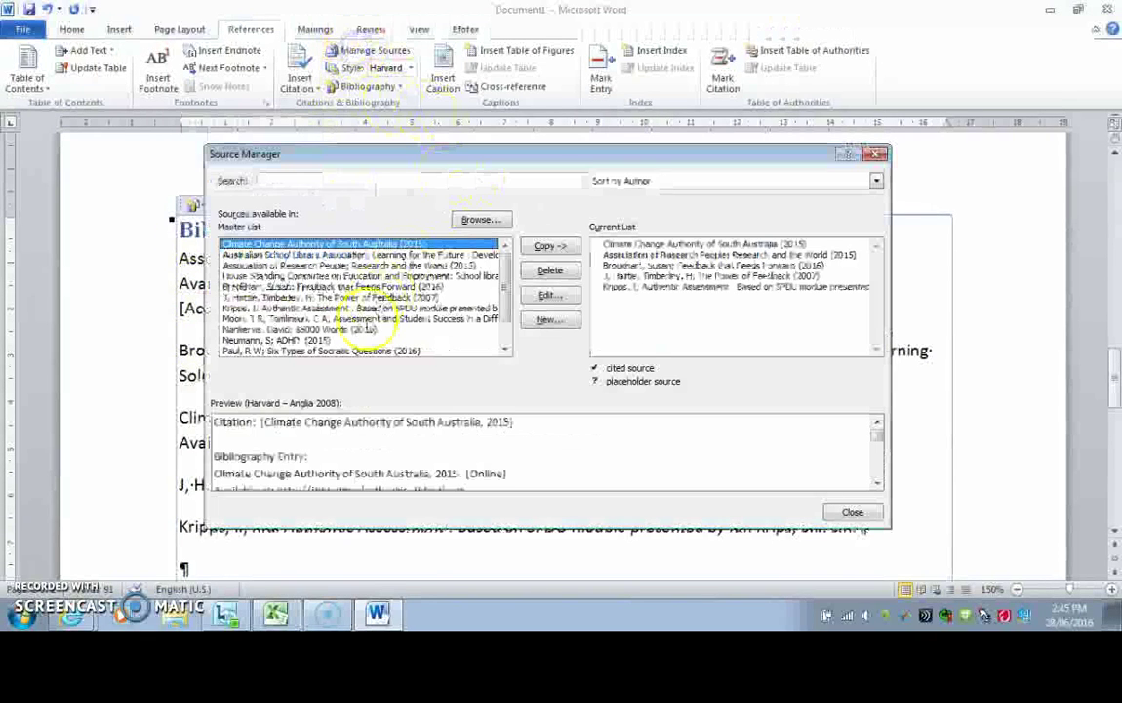
{"action": "left_click", "coordinate": [371, 330]}
{"action": "left_click", "coordinate": [550, 246]}
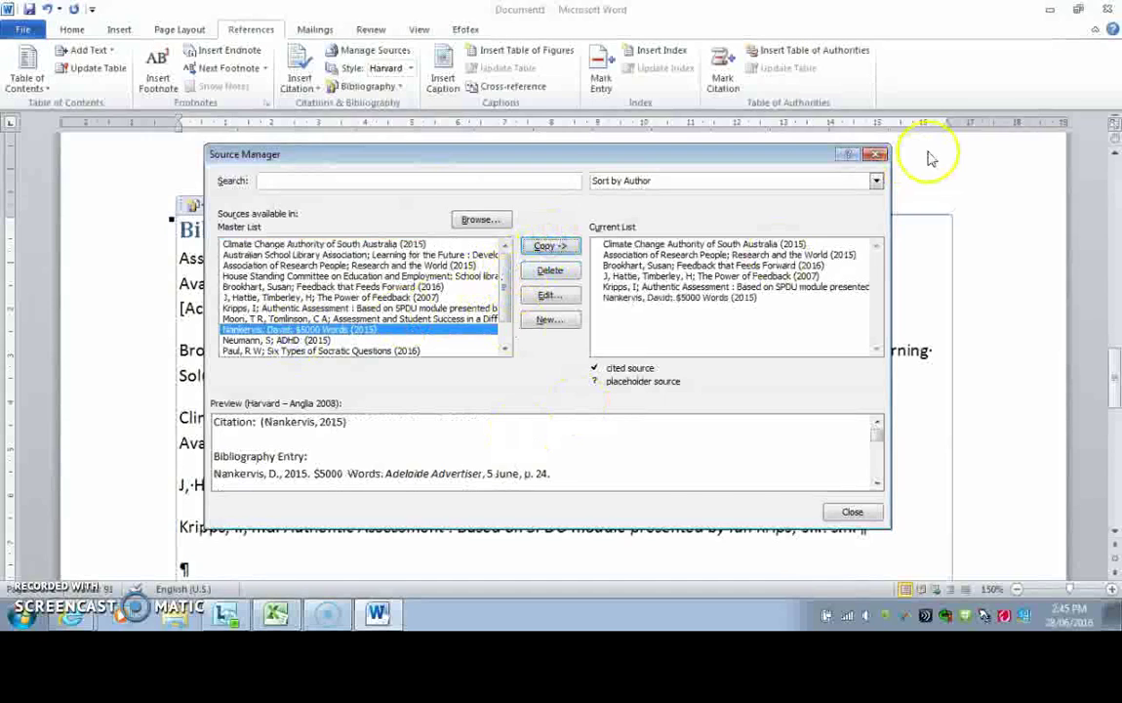
{"action": "left_click", "coordinate": [876, 154]}
{"action": "left_click", "coordinate": [322, 202]}
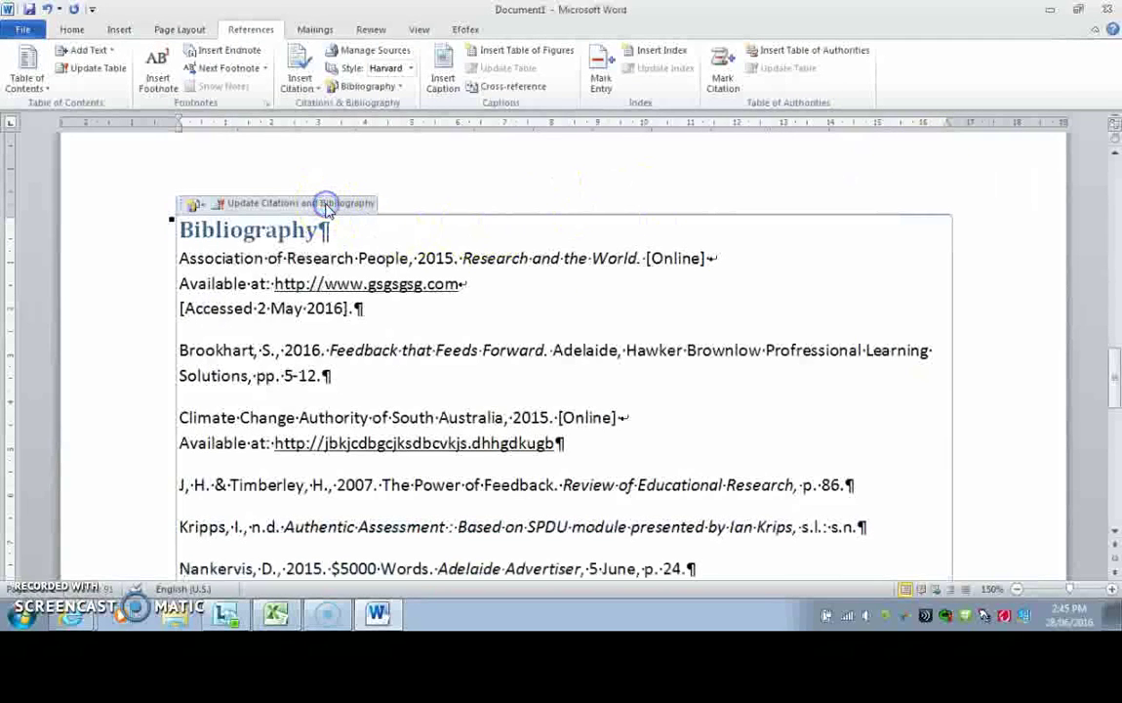
{"action": "scroll", "coordinate": [500, 402], "scroll_direction": "down", "scroll_amount": 1}
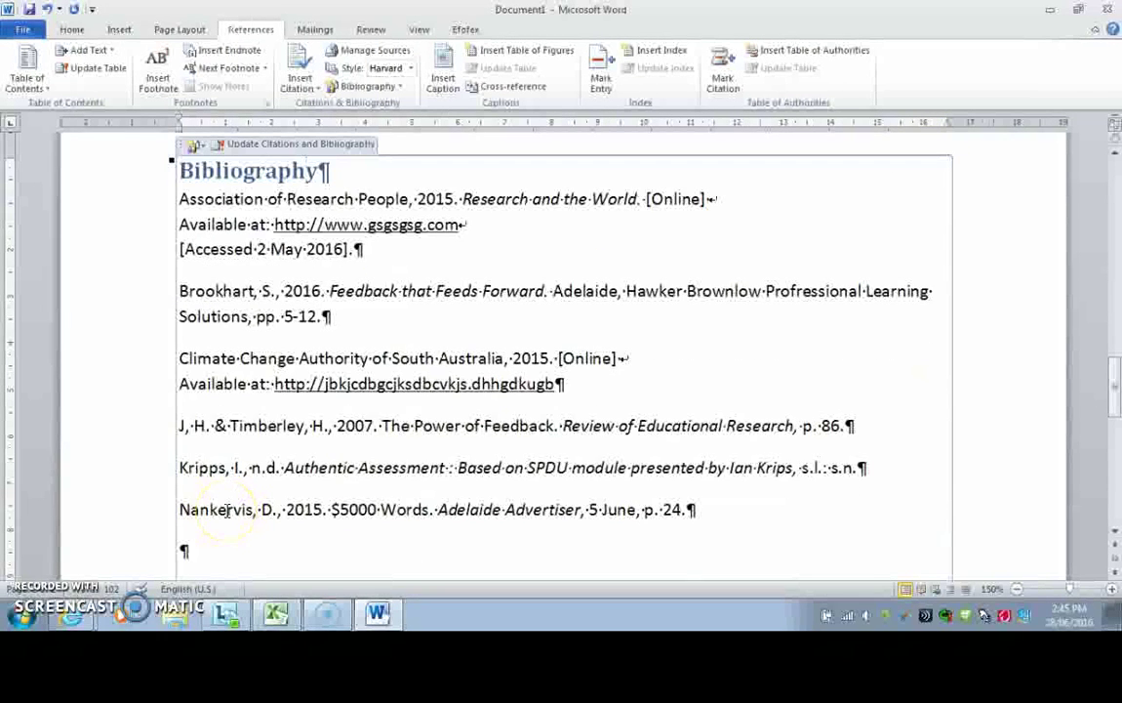
Return to the start of the document, then switch to Internet Explorer and bring up the SLASA Online Referencing Generator.
{"action": "scroll", "coordinate": [604, 396], "scroll_direction": "up", "scroll_amount": 10}
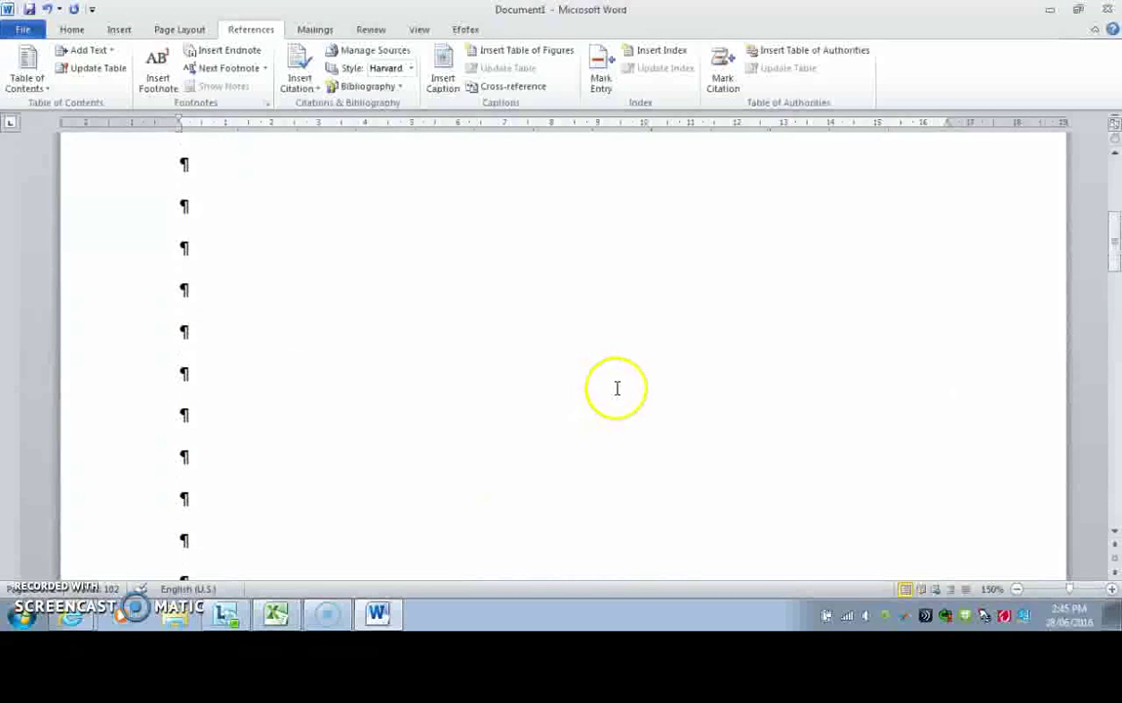
{"action": "scroll", "coordinate": [605, 390], "scroll_direction": "up", "scroll_amount": 5}
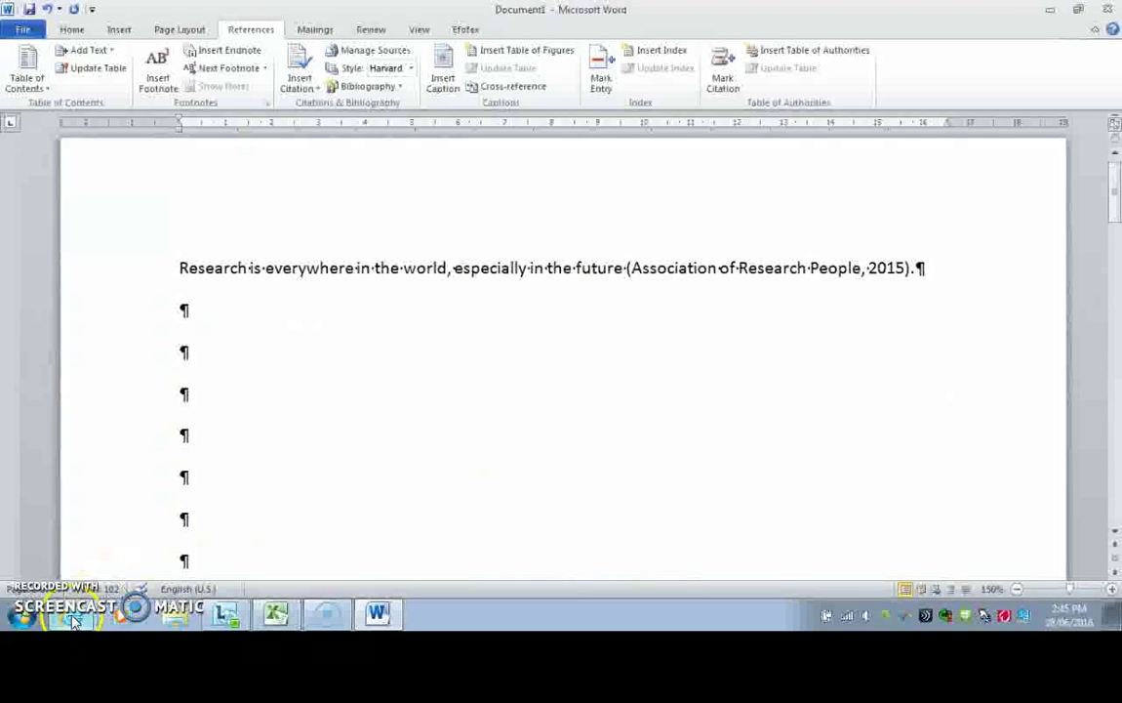
{"action": "left_click", "coordinate": [73, 618]}
{"action": "left_click", "coordinate": [118, 586]}
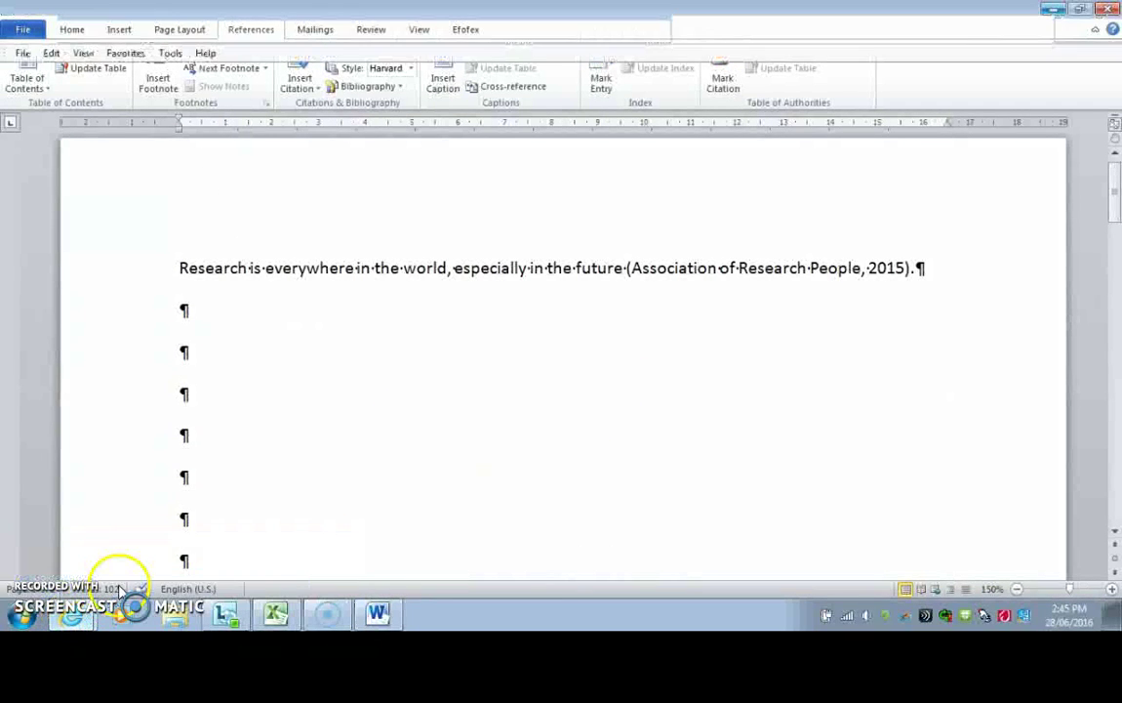
{"action": "left_click", "coordinate": [271, 141]}
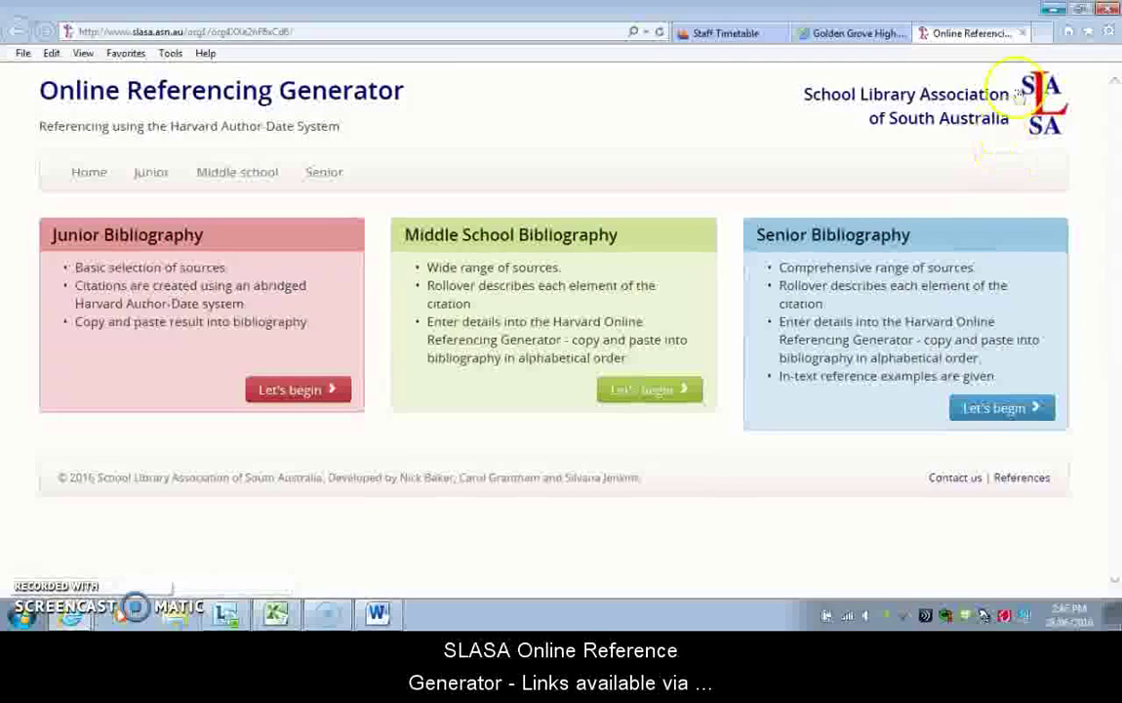
Open the Senior Bibliography and choose the "Survey or questionnaire - created online" source type.
{"action": "left_click", "coordinate": [1002, 408]}
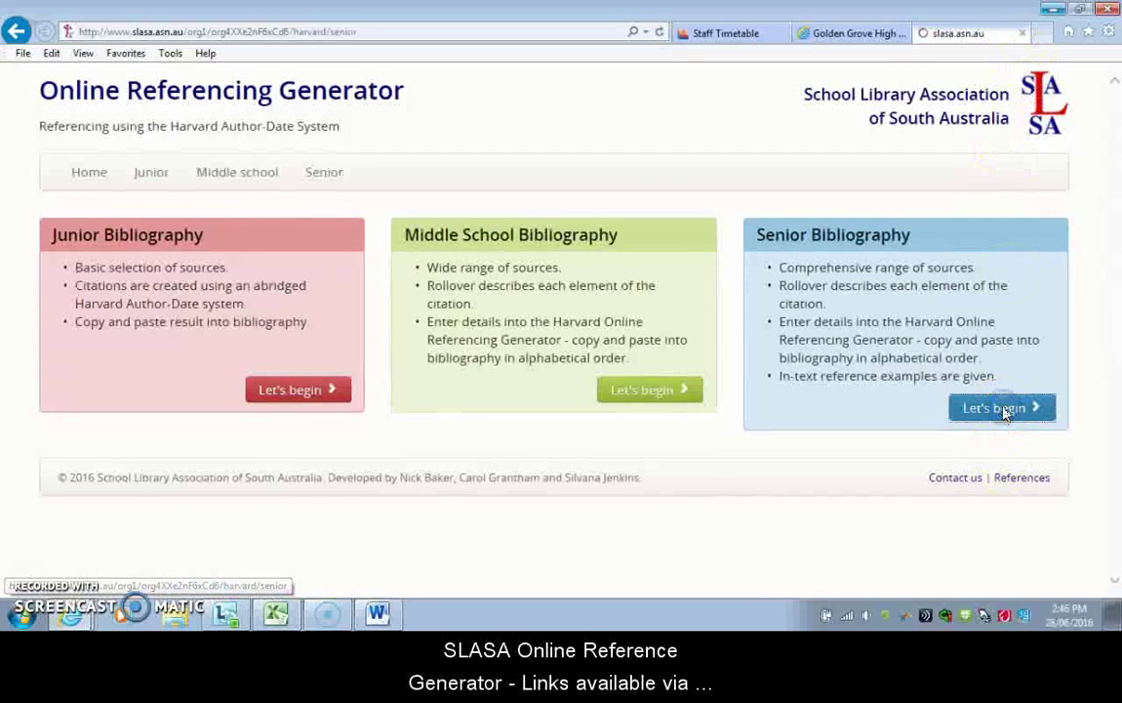
{"action": "scroll", "coordinate": [528, 377], "scroll_direction": "down", "scroll_amount": 1}
{"action": "scroll", "coordinate": [478, 372], "scroll_direction": "down", "scroll_amount": 3}
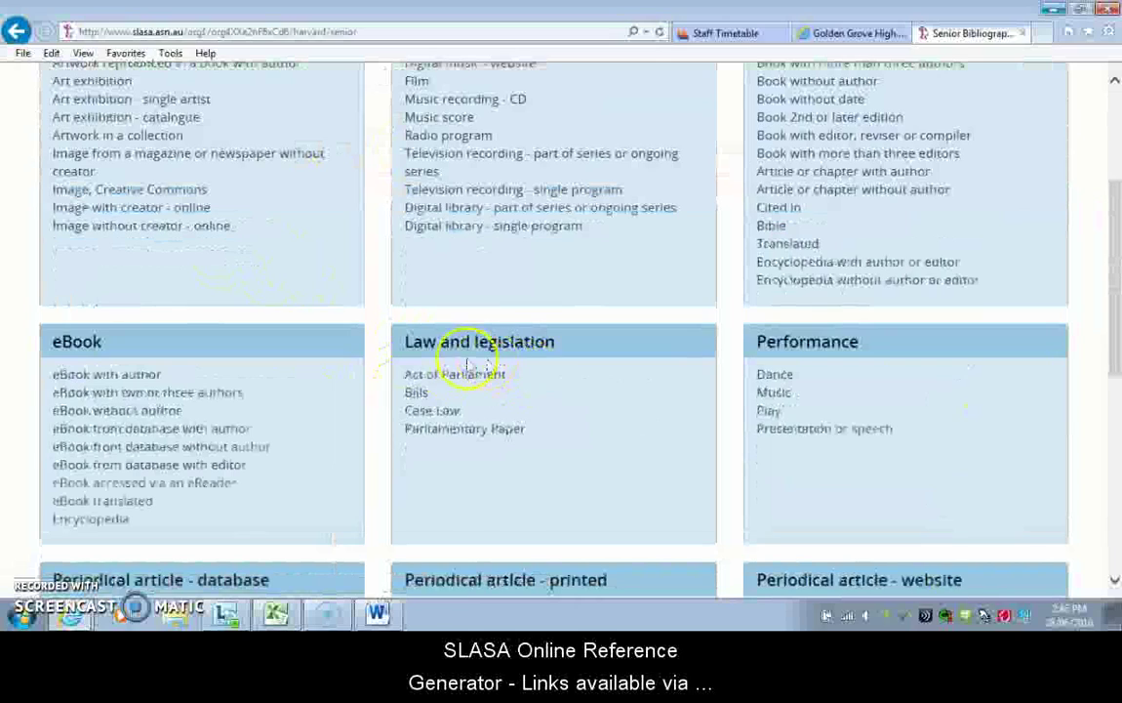
{"action": "scroll", "coordinate": [449, 475], "scroll_direction": "down", "scroll_amount": 2}
{"action": "scroll", "coordinate": [500, 505], "scroll_direction": "down", "scroll_amount": 2}
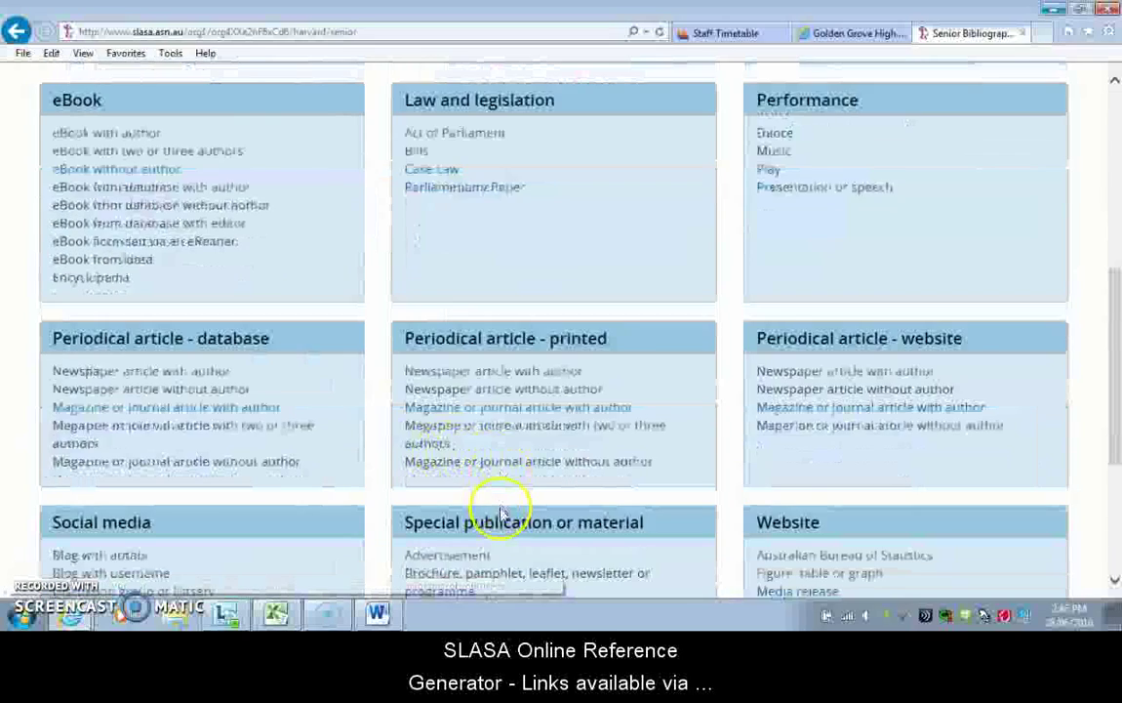
{"action": "scroll", "coordinate": [491, 503], "scroll_direction": "down", "scroll_amount": 2}
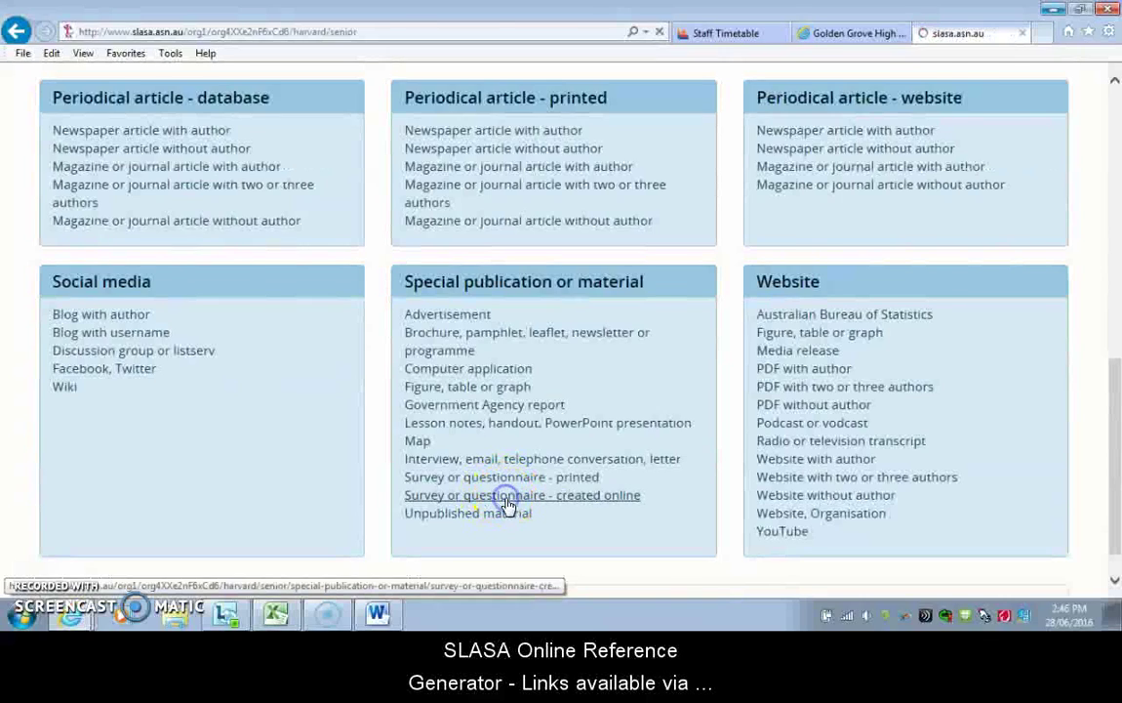
Examine the in-text citation examples, the reference list example and the entry fields for an online survey.
{"action": "scroll", "coordinate": [420, 327], "scroll_direction": "down", "scroll_amount": 2}
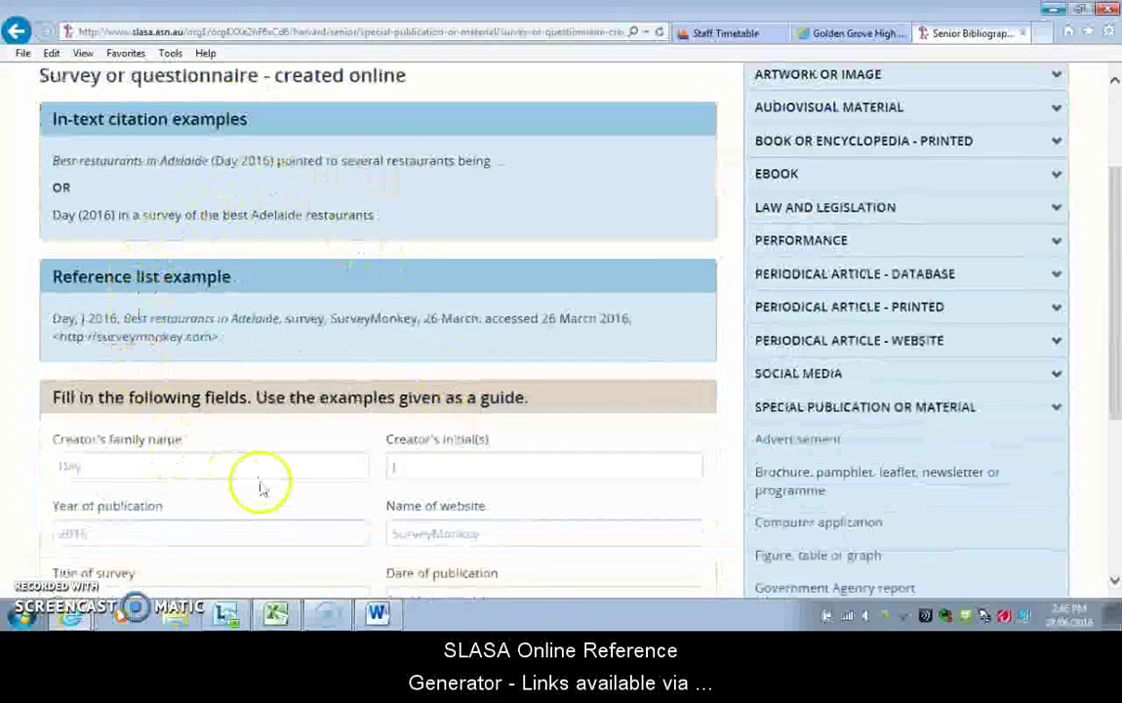
{"action": "scroll", "coordinate": [261, 486], "scroll_direction": "down", "scroll_amount": 2}
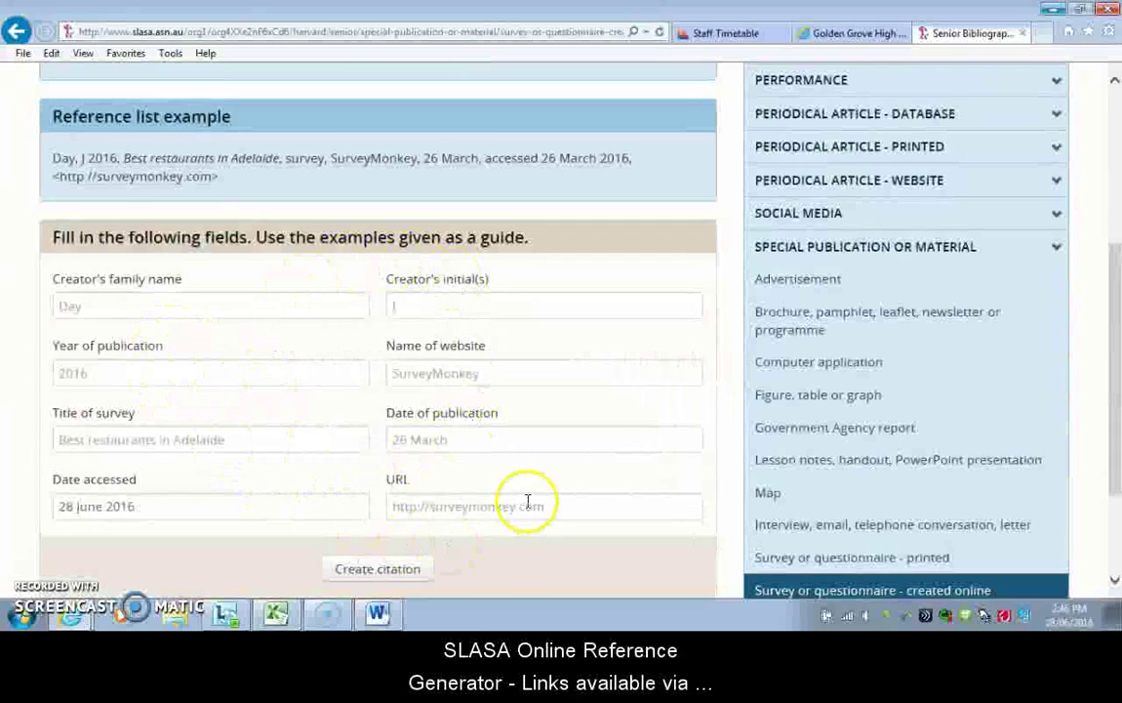
{"action": "left_click", "coordinate": [136, 308]}
{"action": "scroll", "coordinate": [257, 200], "scroll_direction": "up", "scroll_amount": 2}
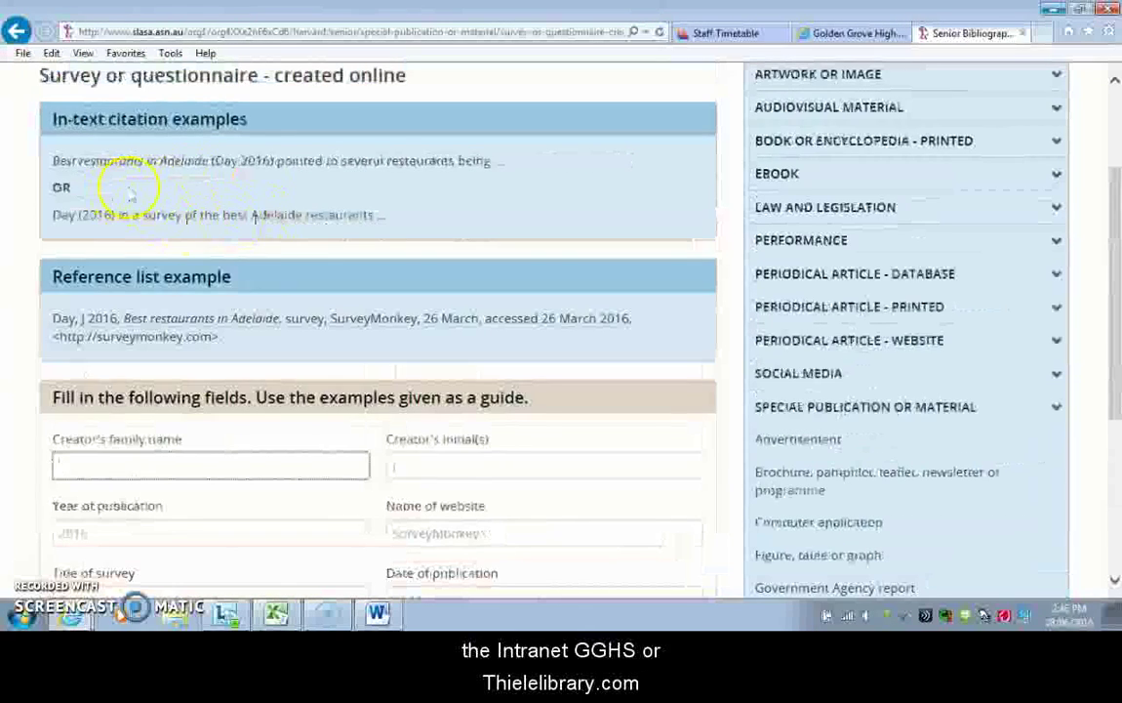
{"action": "left_click_drag", "start_coordinate": [491, 161], "coordinate": [78, 158]}
{"action": "left_click_drag", "start_coordinate": [385, 215], "coordinate": [57, 216]}
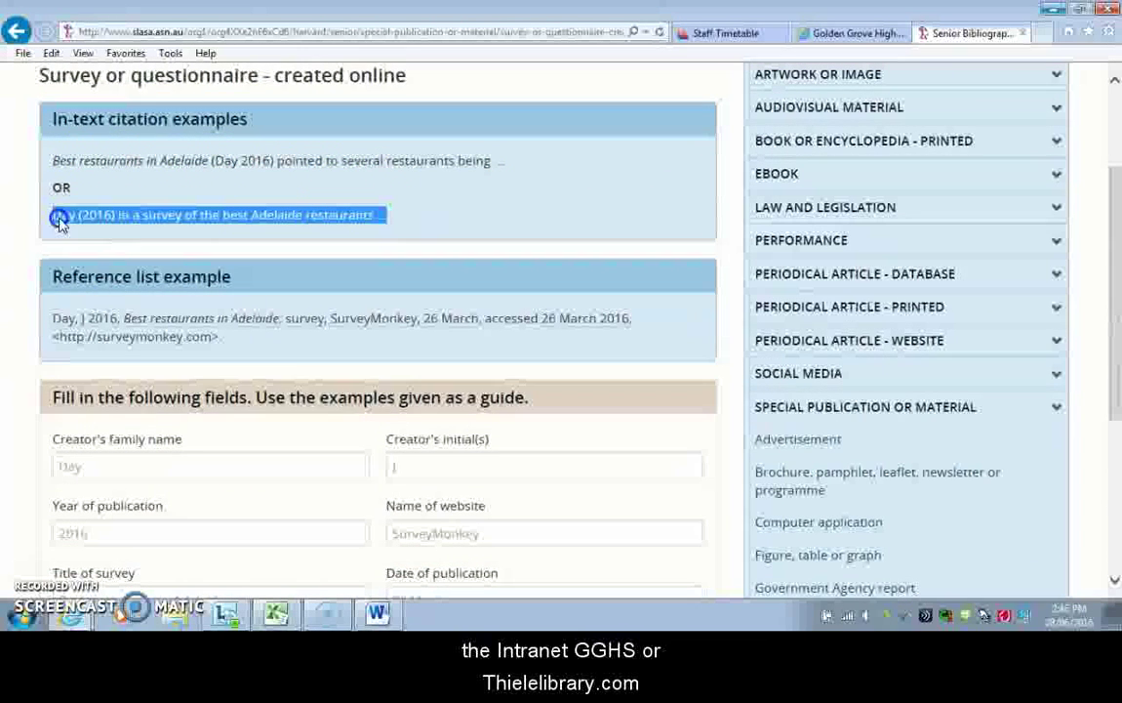
{"action": "left_click", "coordinate": [195, 324]}
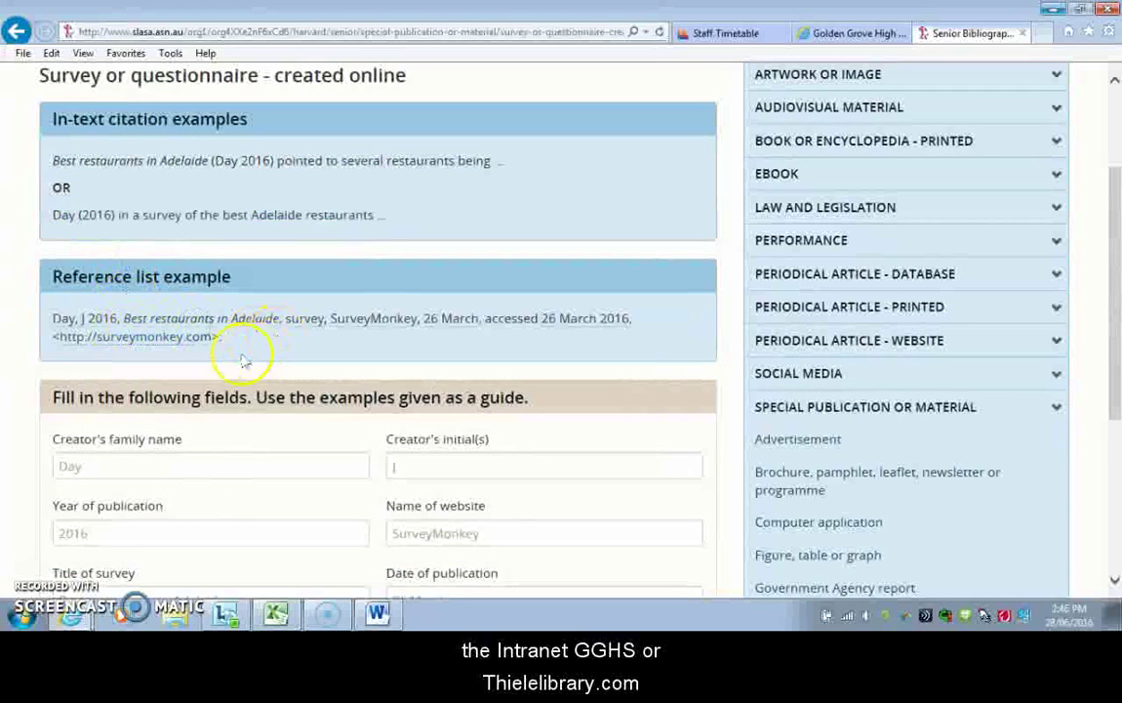
{"action": "double_click", "coordinate": [216, 336]}
{"action": "scroll", "coordinate": [292, 401], "scroll_direction": "down", "scroll_amount": 3}
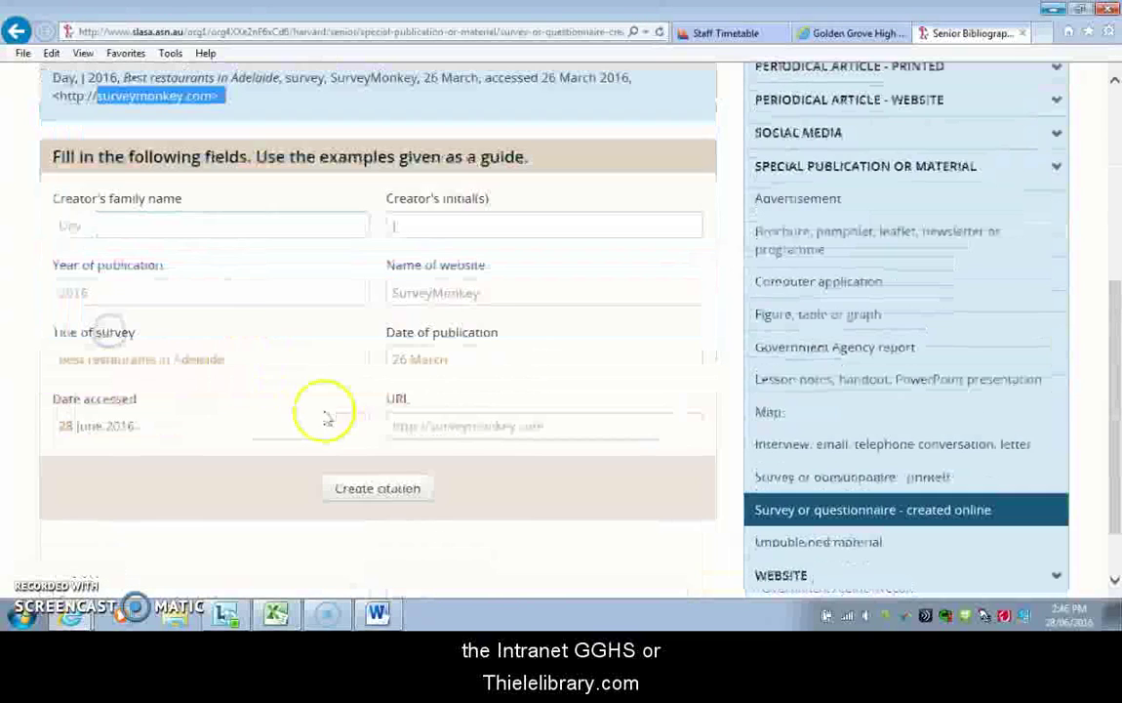
Enter the creator's family name in the citation form, correcting its spelling.
{"action": "left_click", "coordinate": [124, 221]}
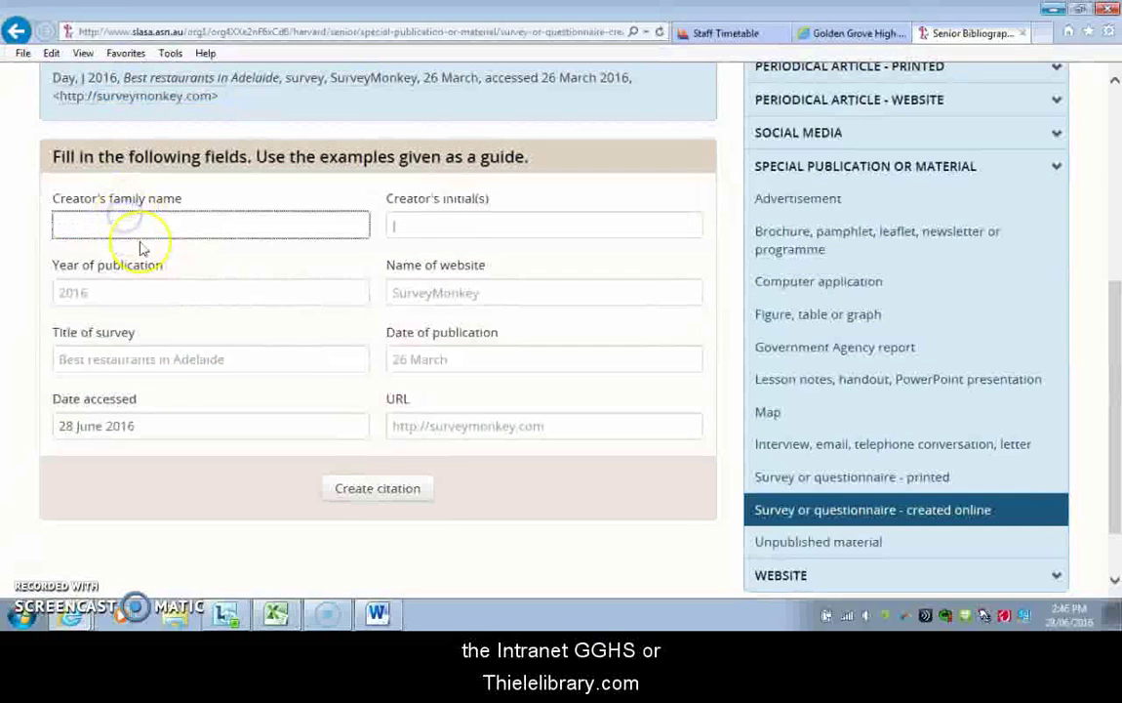
{"action": "type", "text": "Fitxgerald"}
{"action": "key", "text": "BackSpace"}
{"action": "key", "text": "BackSpace"}
{"action": "key", "text": "BackSpace"}
{"action": "key", "text": "BackSpace"}
{"action": "key", "text": "BackSpace"}
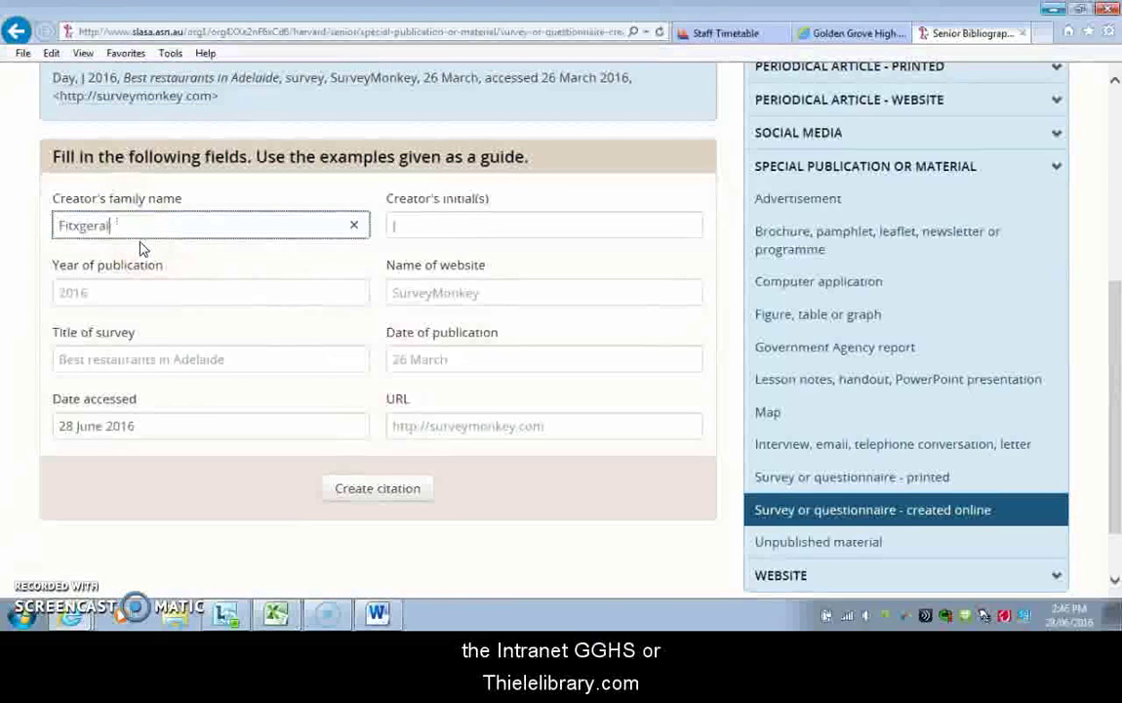
{"action": "type", "text": "gerald"}
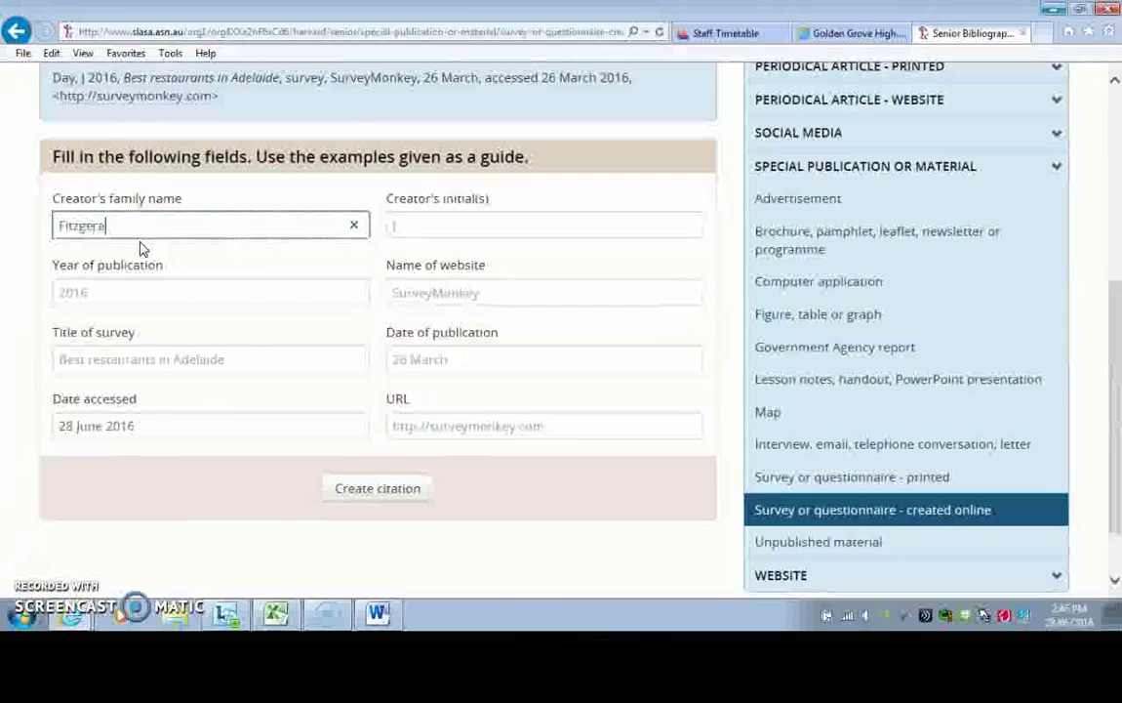
Set the year of publication to 2016 and try to create the citation with the remaining empty fields left blank.
{"action": "left_click", "coordinate": [99, 289]}
{"action": "type", "text": "2016"}
{"action": "left_click", "coordinate": [400, 286]}
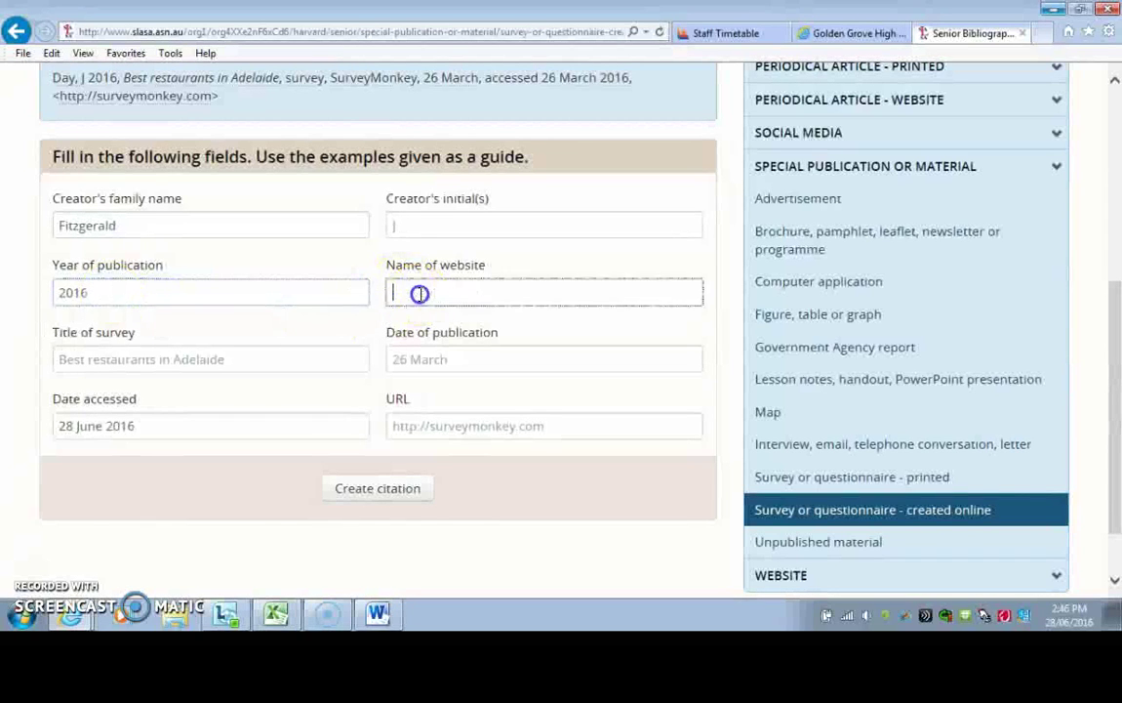
{"action": "left_click", "coordinate": [377, 488]}
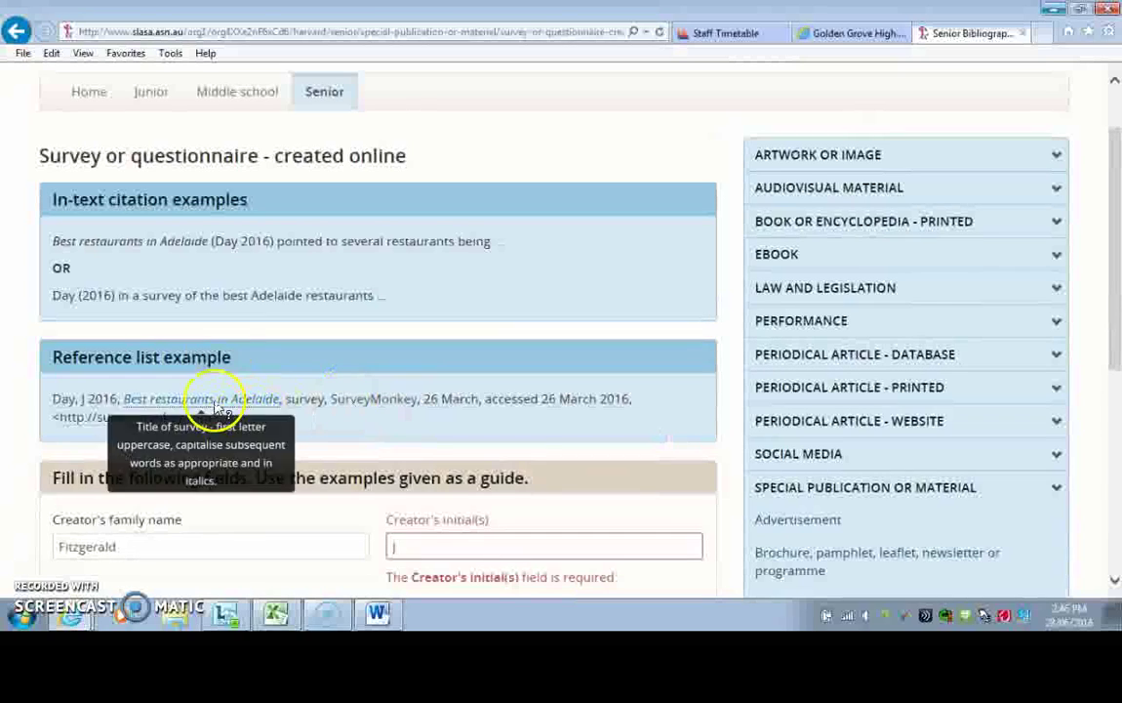
Copy the survey's reference list example into the Word document below the research sentence and select most of the pasted reference.
{"action": "left_click_drag", "start_coordinate": [234, 421], "coordinate": [60, 400]}
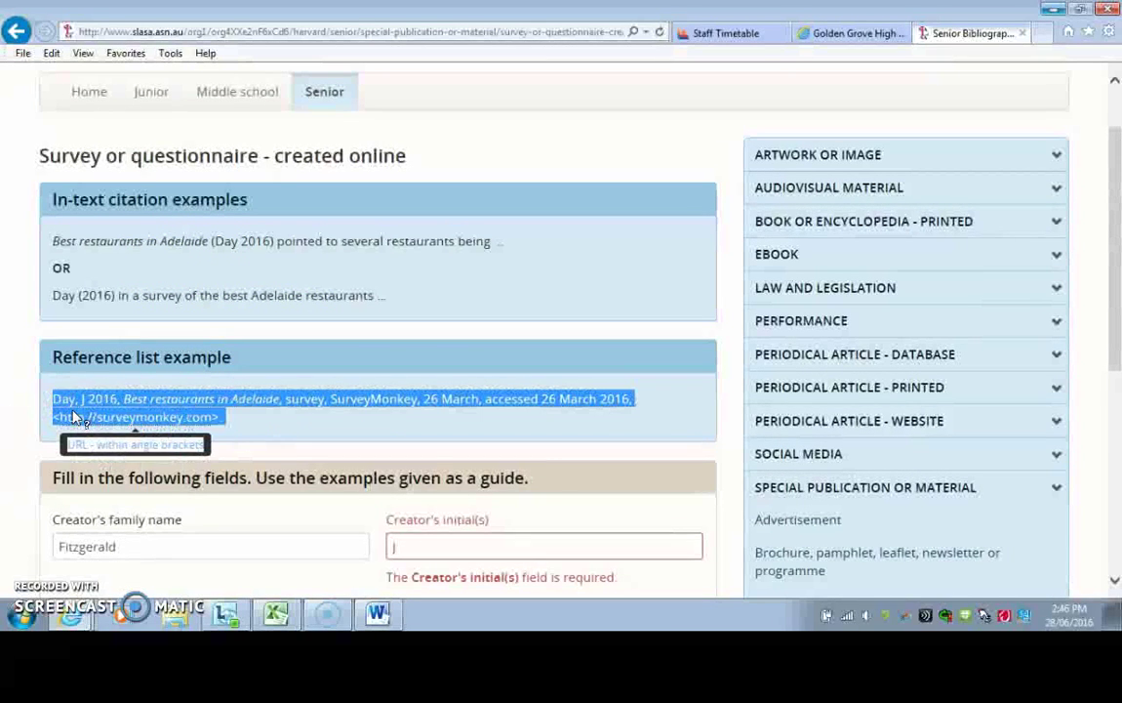
{"action": "left_click", "coordinate": [378, 614]}
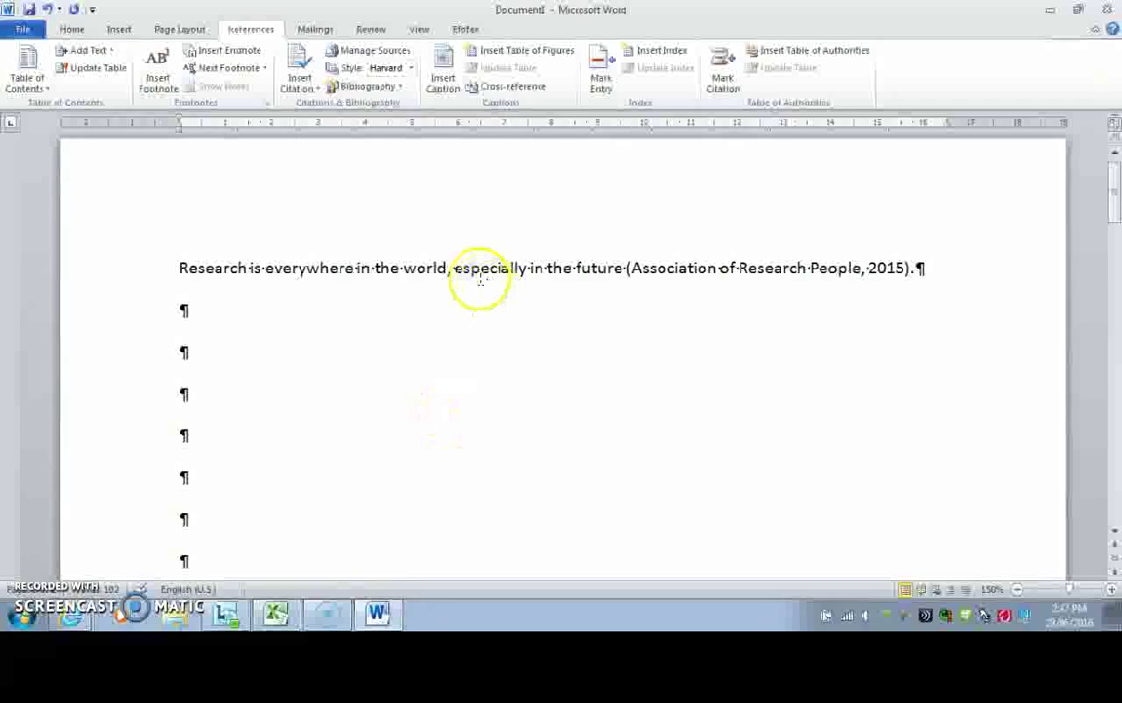
{"action": "left_click", "coordinate": [203, 317]}
{"action": "type", "text": "Day, J 2016, Best restaurants in Adelaide, survey, SurveyMonkey, 26 March, accessed 26 March 2016, <http://surveymonkey.com URL - within angle brackets >."}
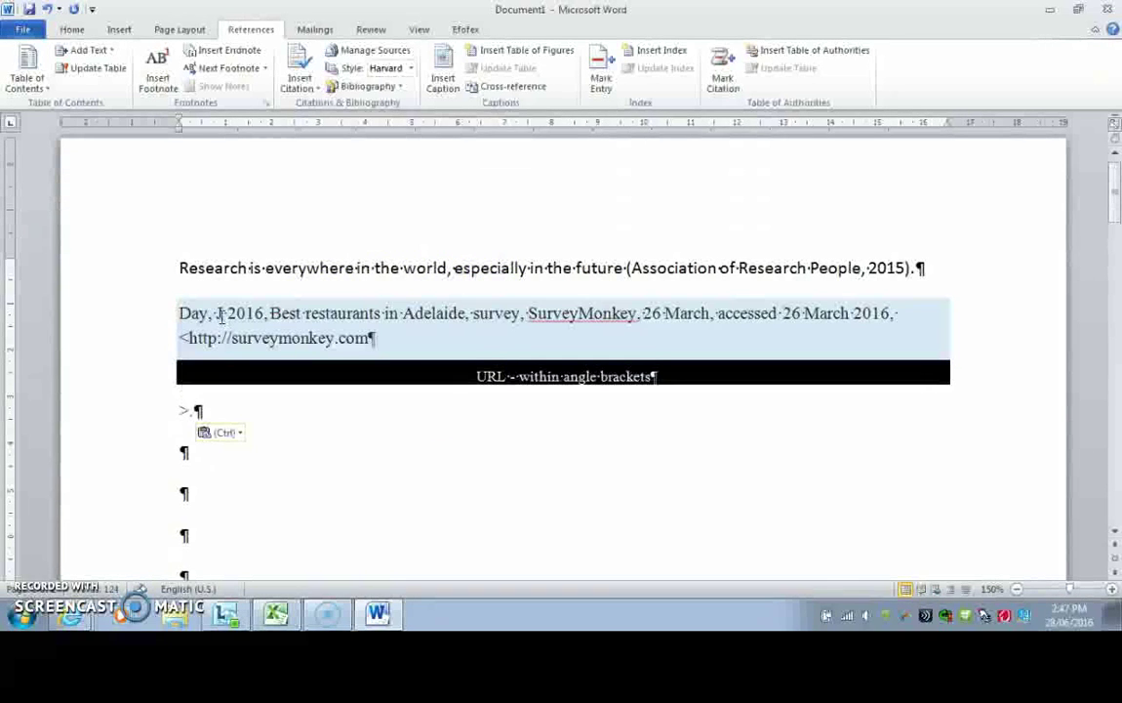
{"action": "left_click_drag", "start_coordinate": [371, 337], "coordinate": [217, 312]}
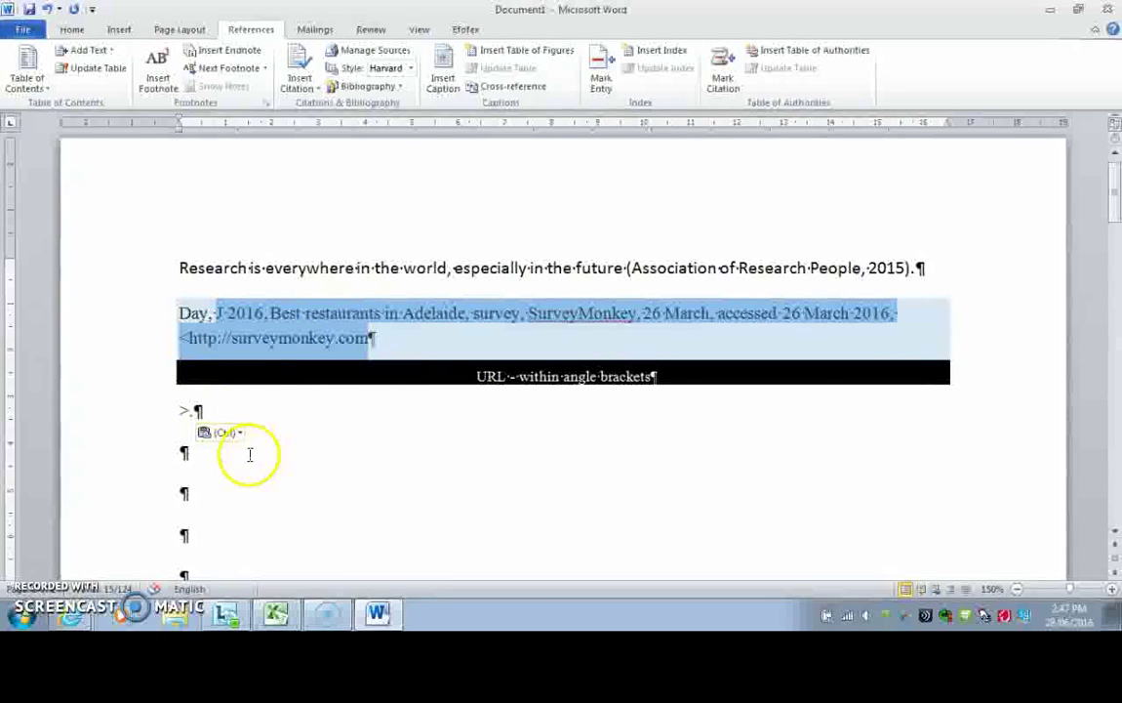
{"action": "scroll", "coordinate": [474, 413], "scroll_direction": "up", "scroll_amount": 1}
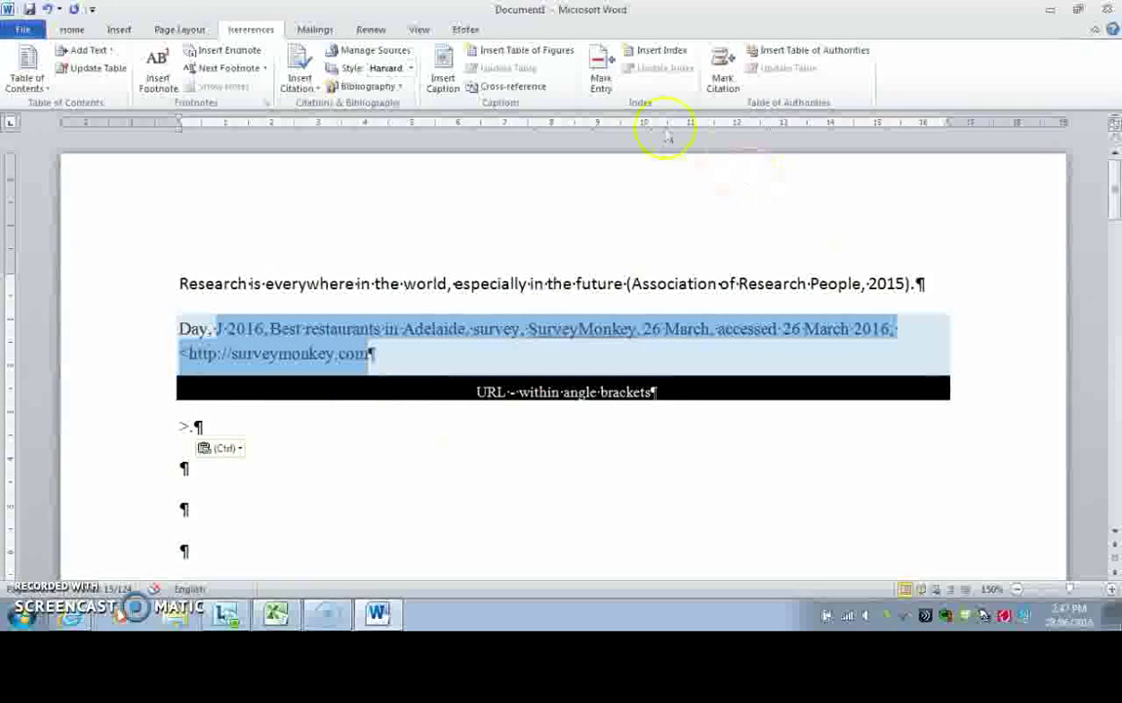
Review the master list of sources and the location of the saved source list file, leaving both unchanged.
{"action": "left_click", "coordinate": [388, 50]}
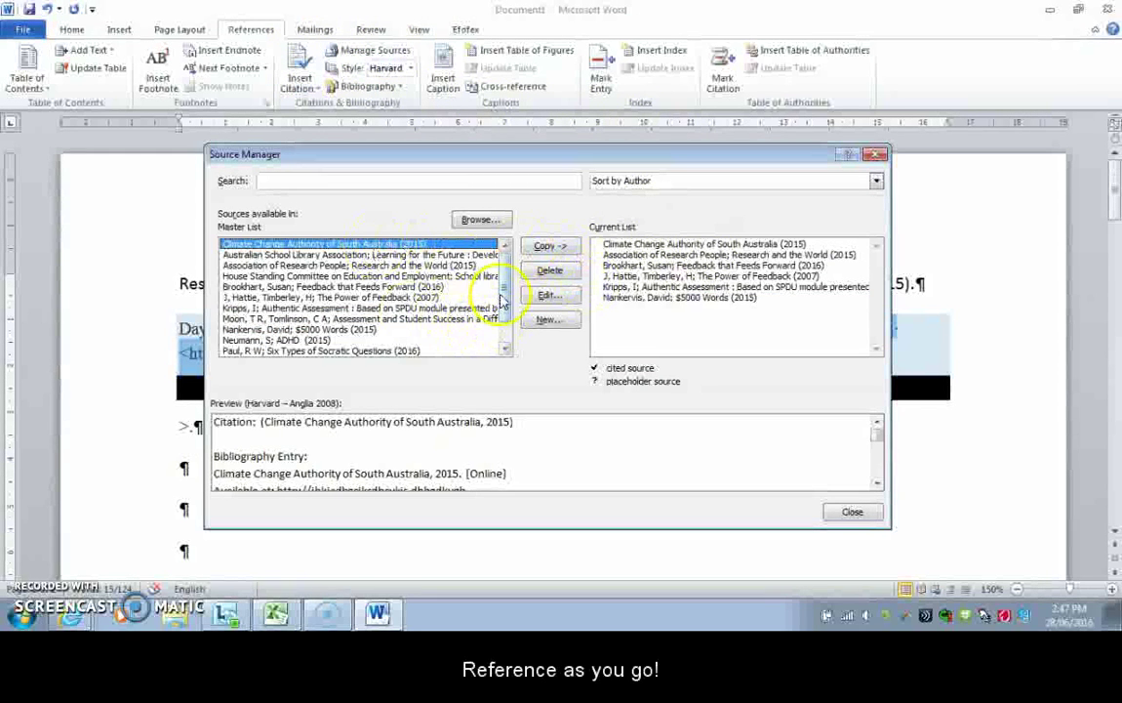
{"action": "left_click_drag", "start_coordinate": [503, 302], "coordinate": [509, 330]}
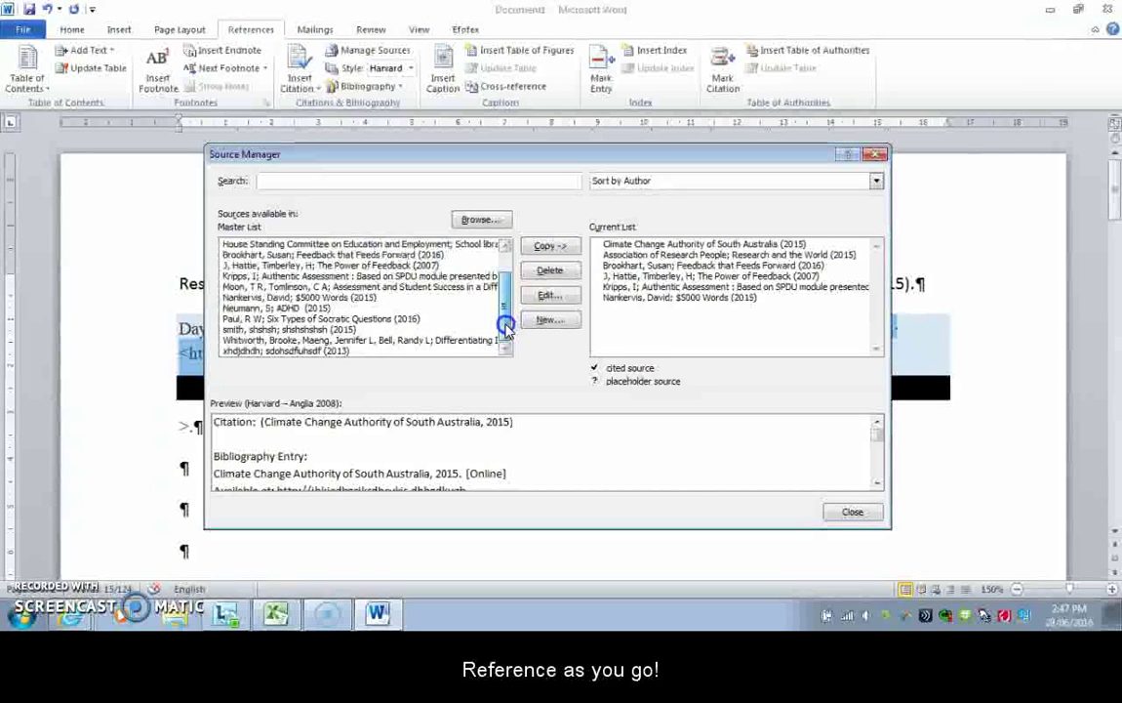
{"action": "left_click", "coordinate": [500, 220]}
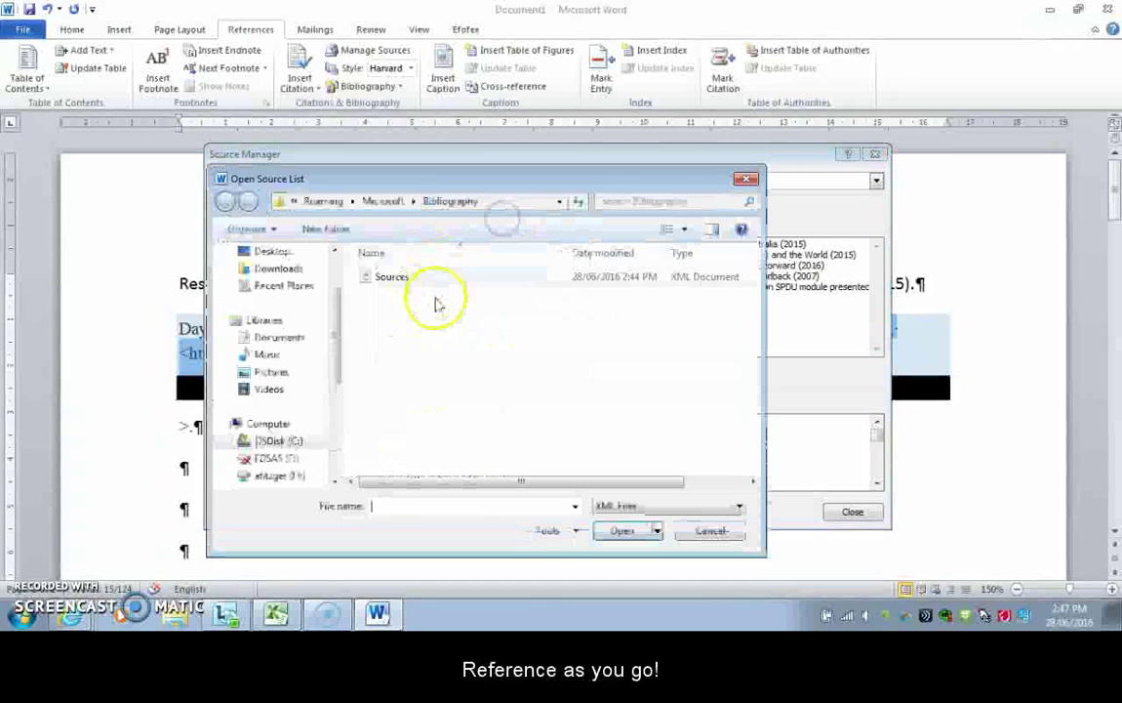
{"action": "left_click", "coordinate": [746, 179]}
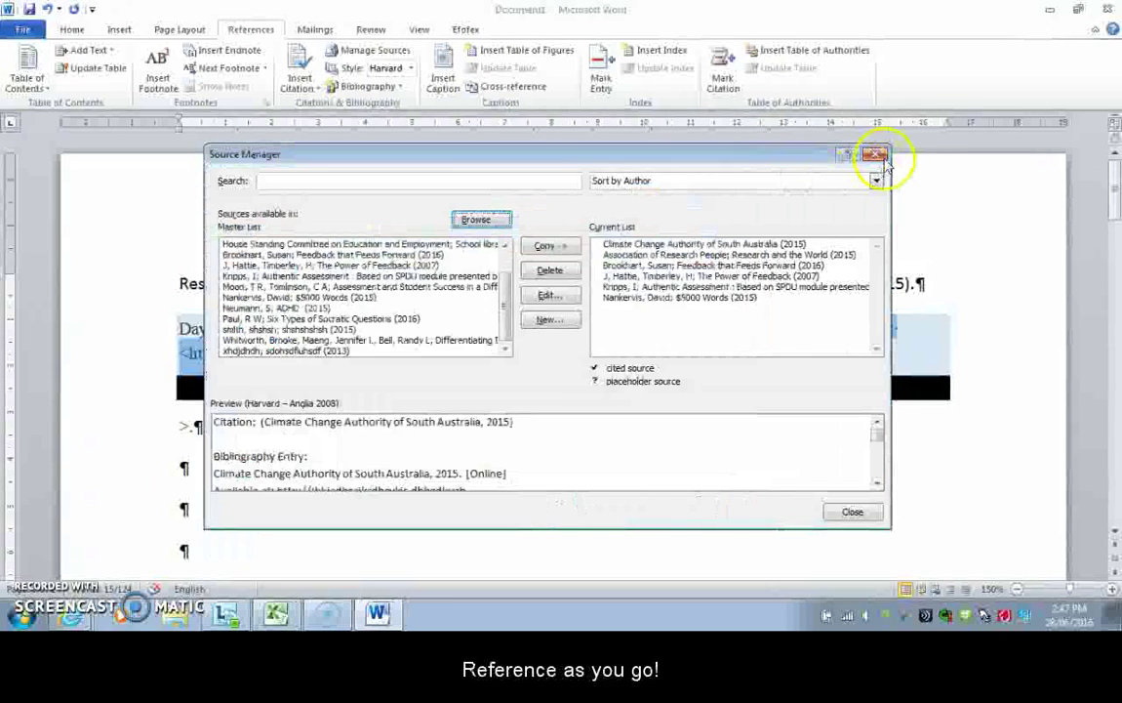
{"action": "left_click", "coordinate": [877, 155]}
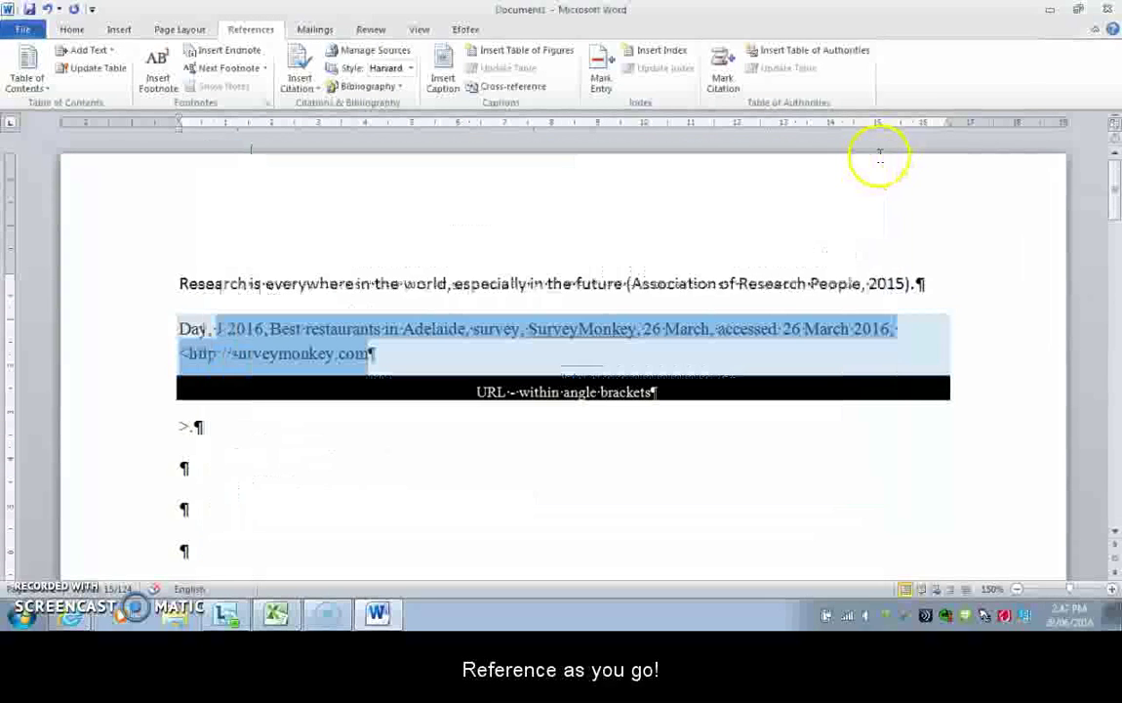